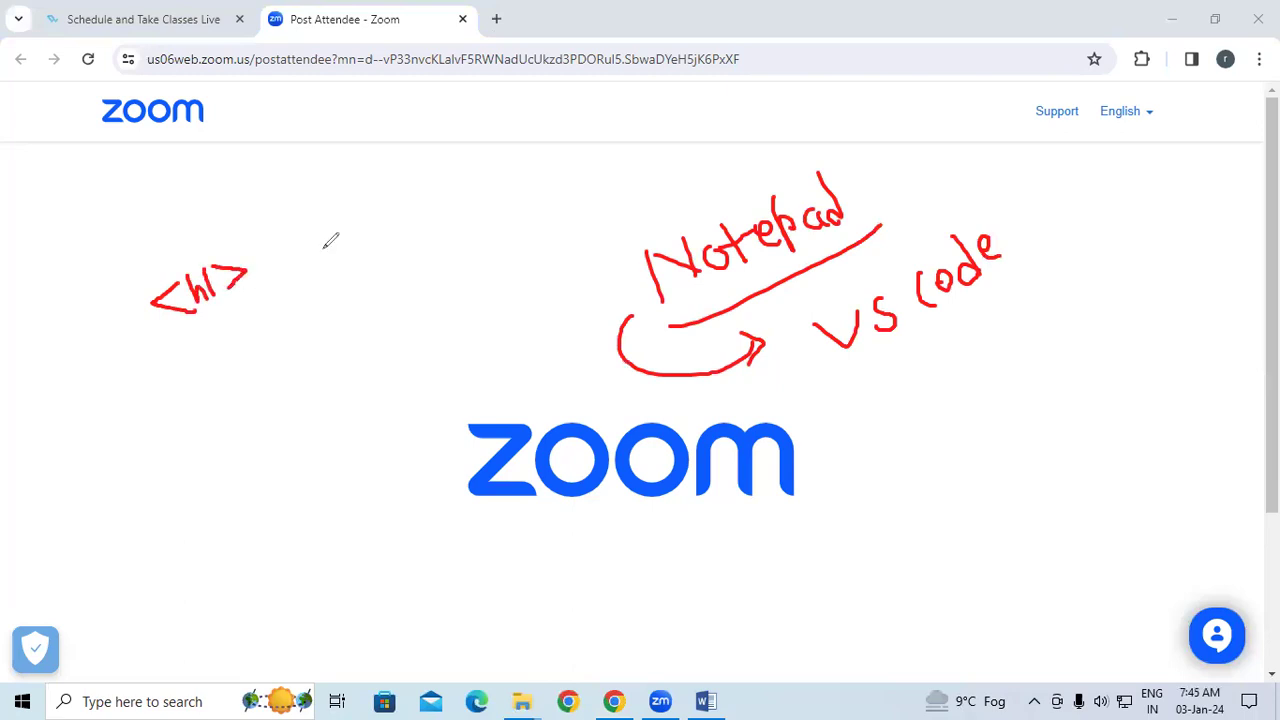
Handwrite the closing tag </h1> after the handwritten <h1> and draw a slanted line beneath the pair.
drag(381, 174, 394, 205)
mouse_move(408, 152)
mouse_down()
mouse_move(400, 200)
mouse_move(443, 190)
mouse_up()
mouse_move(441, 138)
mouse_down()
mouse_move(432, 174)
mouse_move(471, 131)
mouse_move(452, 162)
mouse_up()
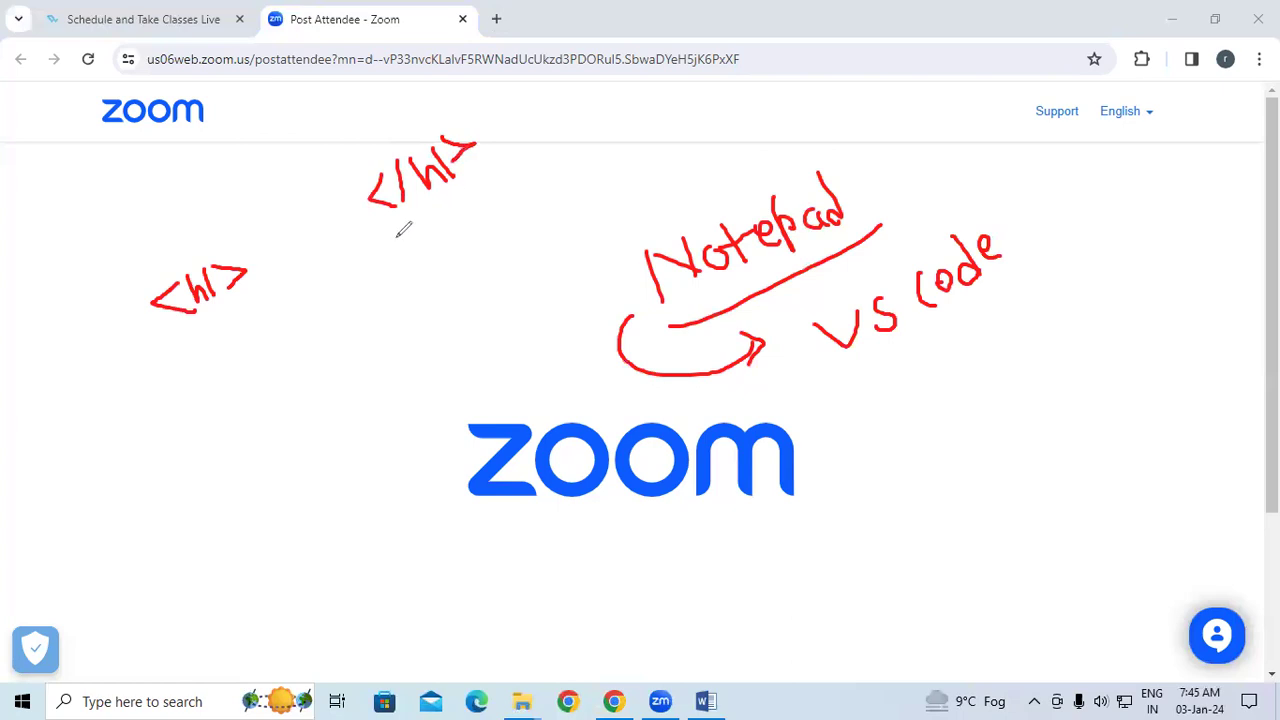
drag(243, 337, 485, 195)
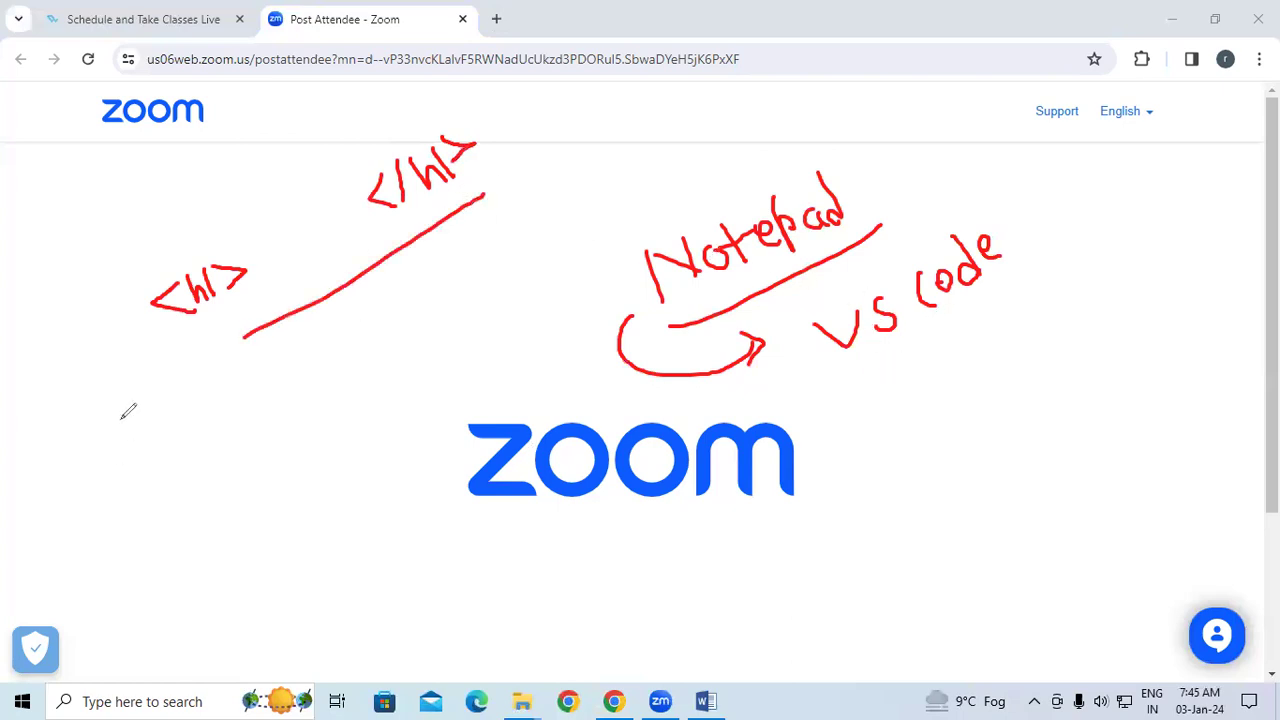
Handwrite h1, <h1> and </h1> below the slanted line, and clear all annotations from the screen.
drag(163, 410, 200, 448)
drag(211, 401, 207, 432)
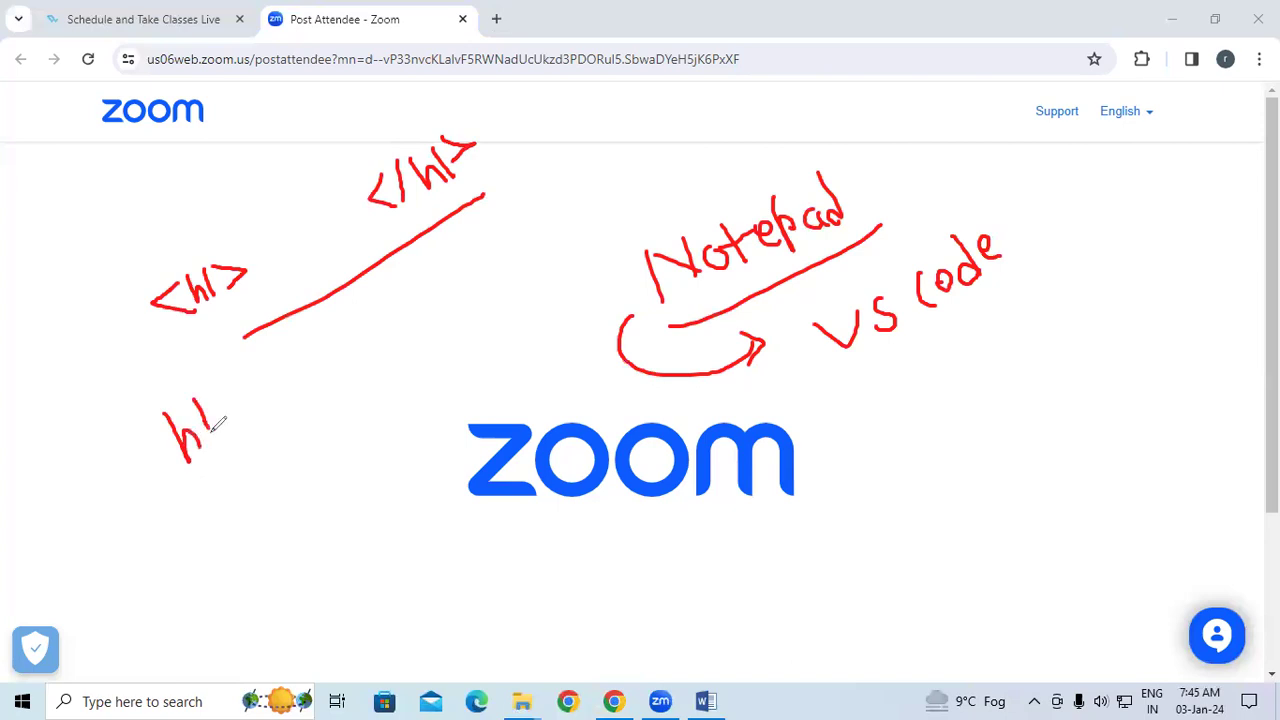
mouse_move(222, 482)
mouse_down()
mouse_move(207, 511)
mouse_move(238, 512)
mouse_move(251, 484)
mouse_move(263, 512)
mouse_up()
mouse_move(268, 462)
mouse_down()
mouse_move(272, 496)
mouse_move(308, 468)
mouse_move(294, 488)
mouse_up()
mouse_move(367, 396)
mouse_down()
mouse_move(392, 428)
mouse_move(421, 420)
mouse_up()
mouse_move(430, 376)
mouse_down()
mouse_move(428, 390)
mouse_move(457, 350)
mouse_move(449, 387)
mouse_up()
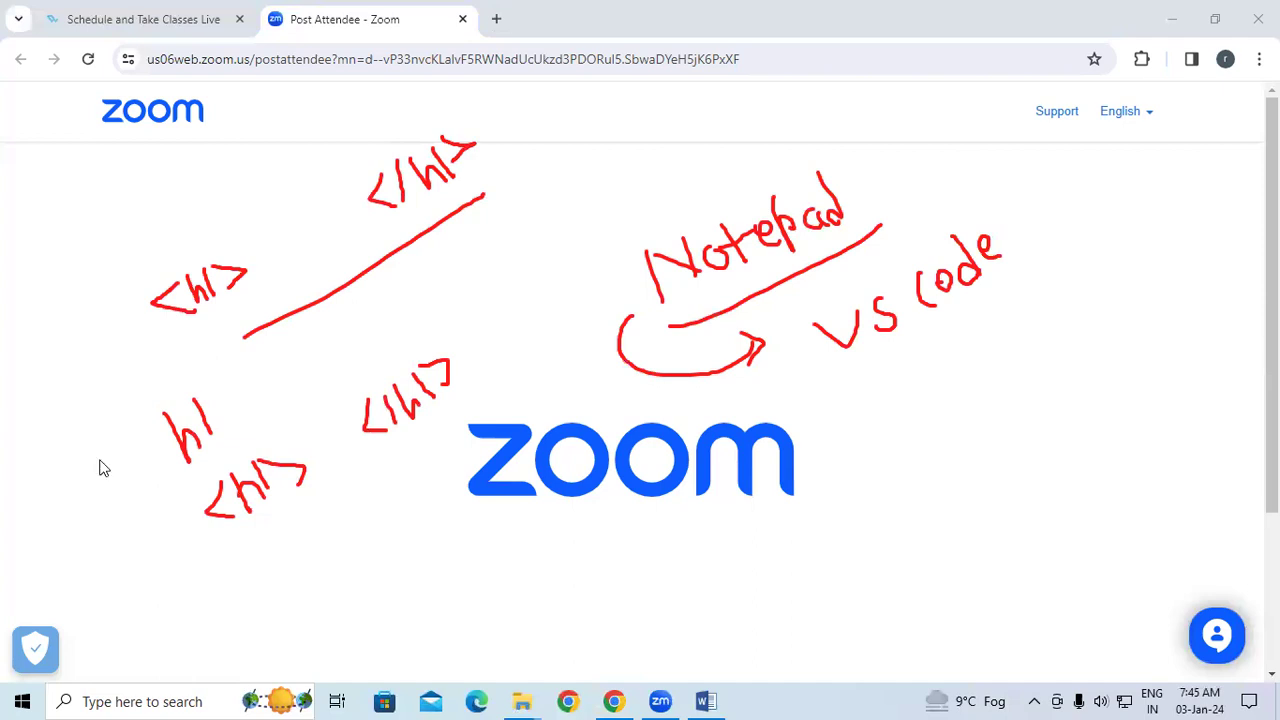
key(Escape)
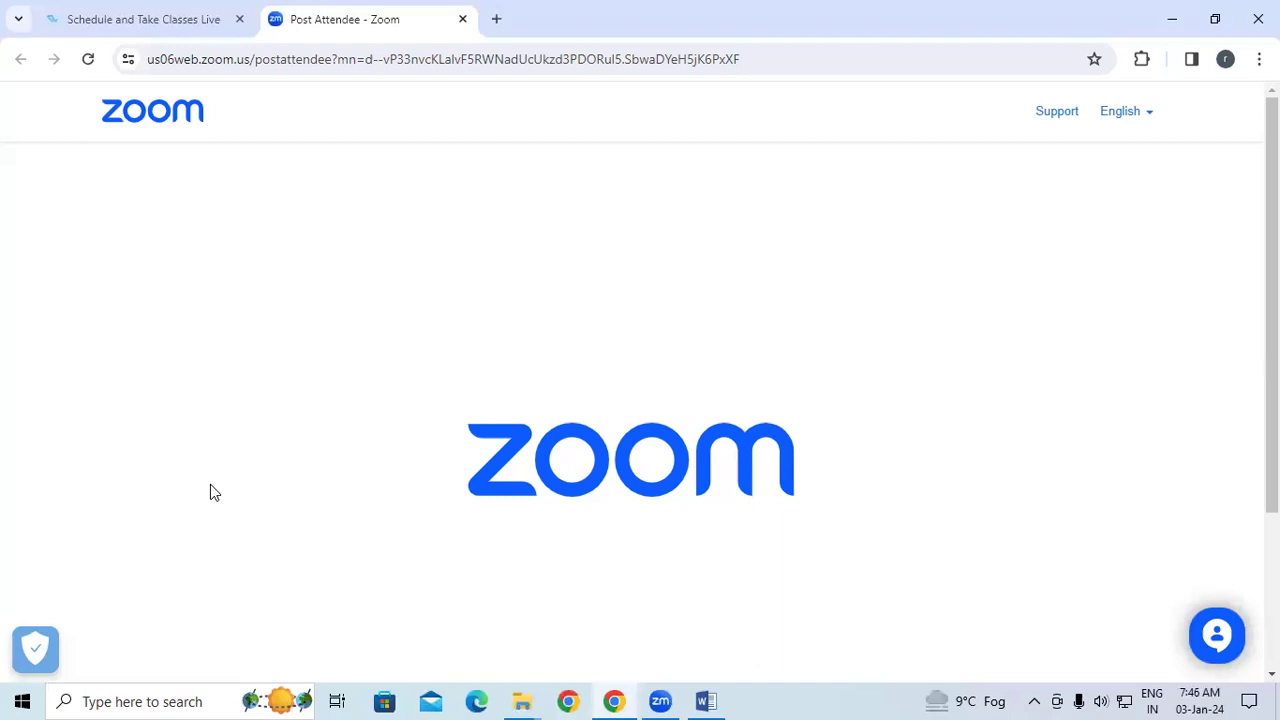
click(495, 19)
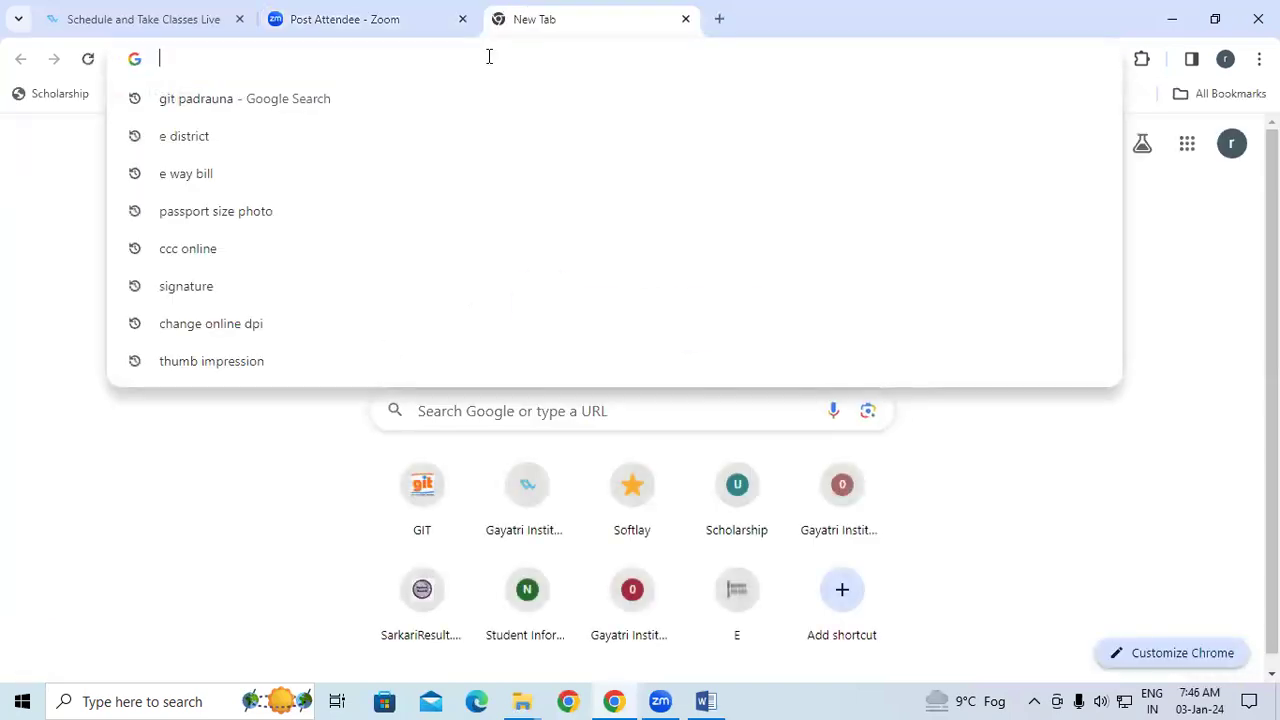
text(vs)
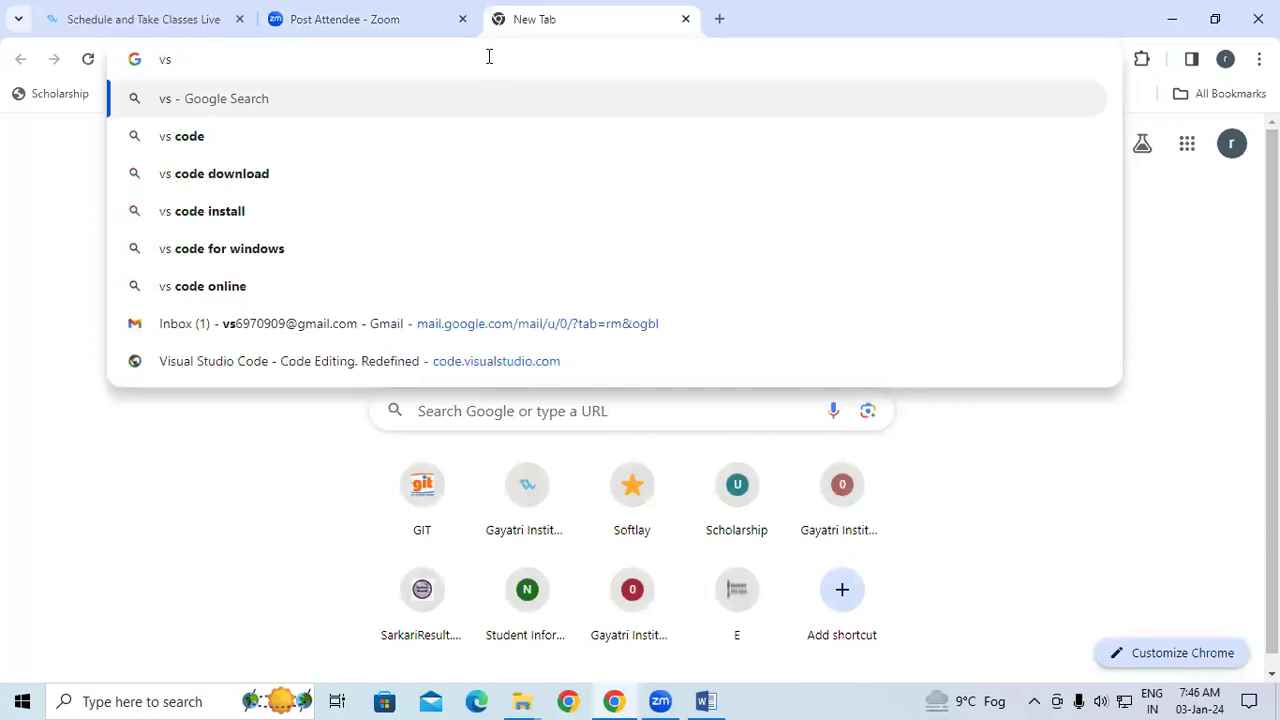
key(Escape)
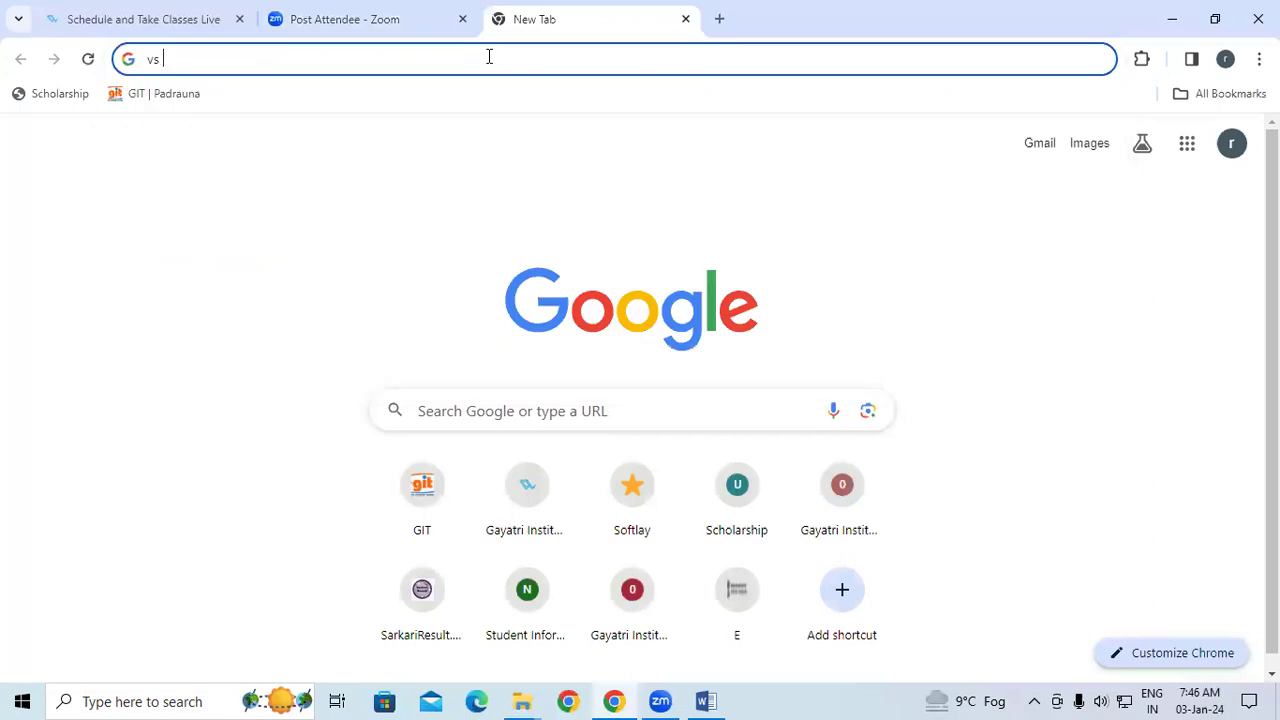
key(Escape)
Clear the desktop by closing the browser and the This PC window and minimizing the Word document, and refresh it.
click(1258, 18)
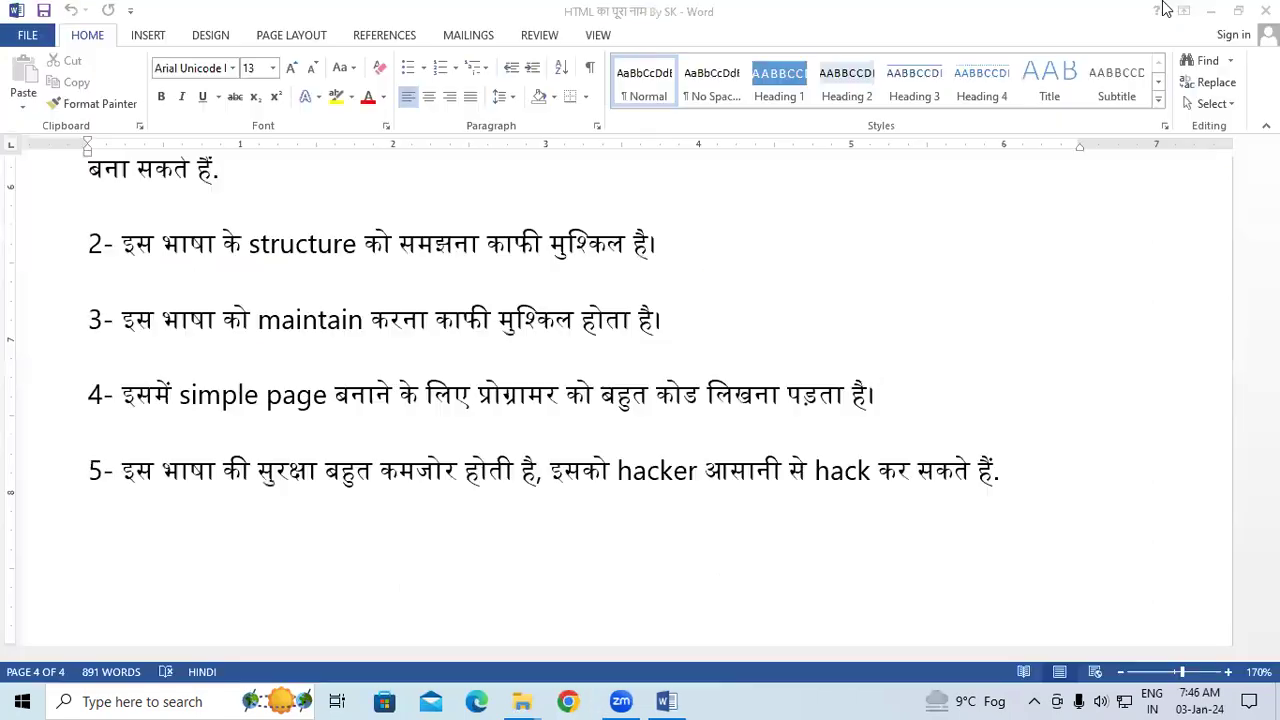
click(1214, 10)
click(1252, 10)
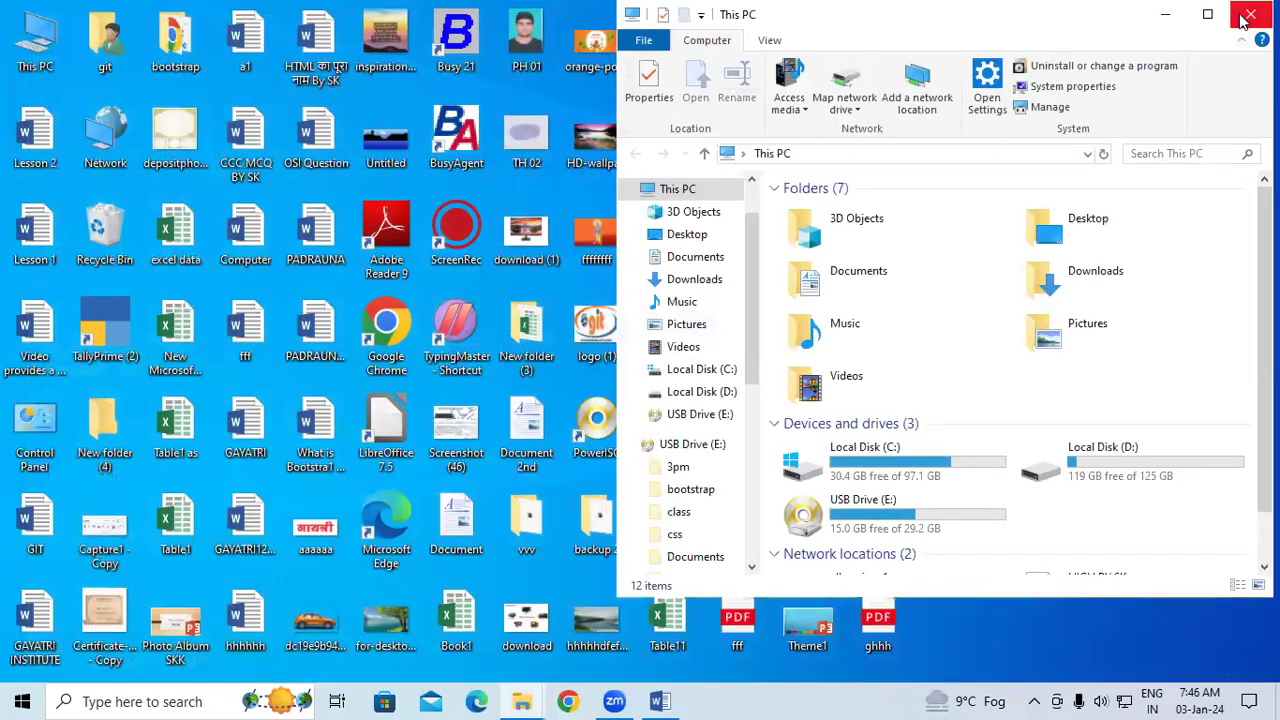
click(1248, 16)
click(1250, 14)
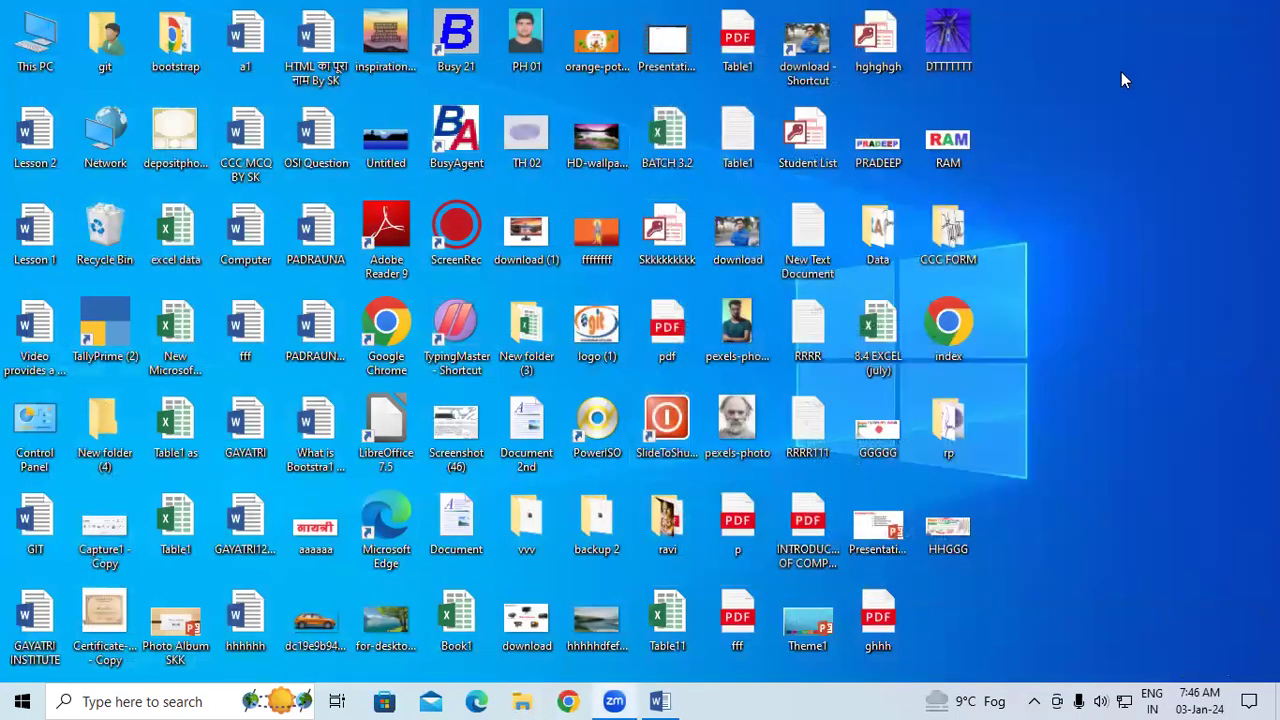
right_click(1130, 95)
click(1136, 126)
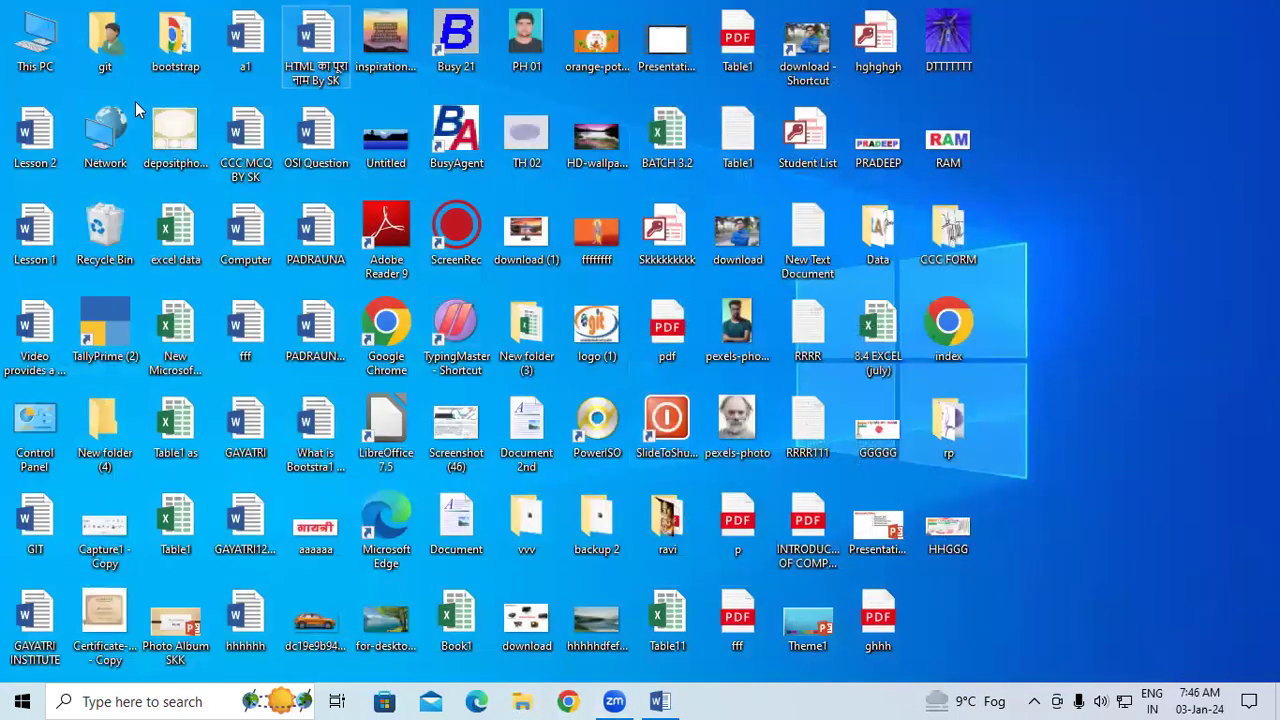
Examine the Windows edition and installed RAM in the properties of This PC, and close the settings.
right_click(37, 60)
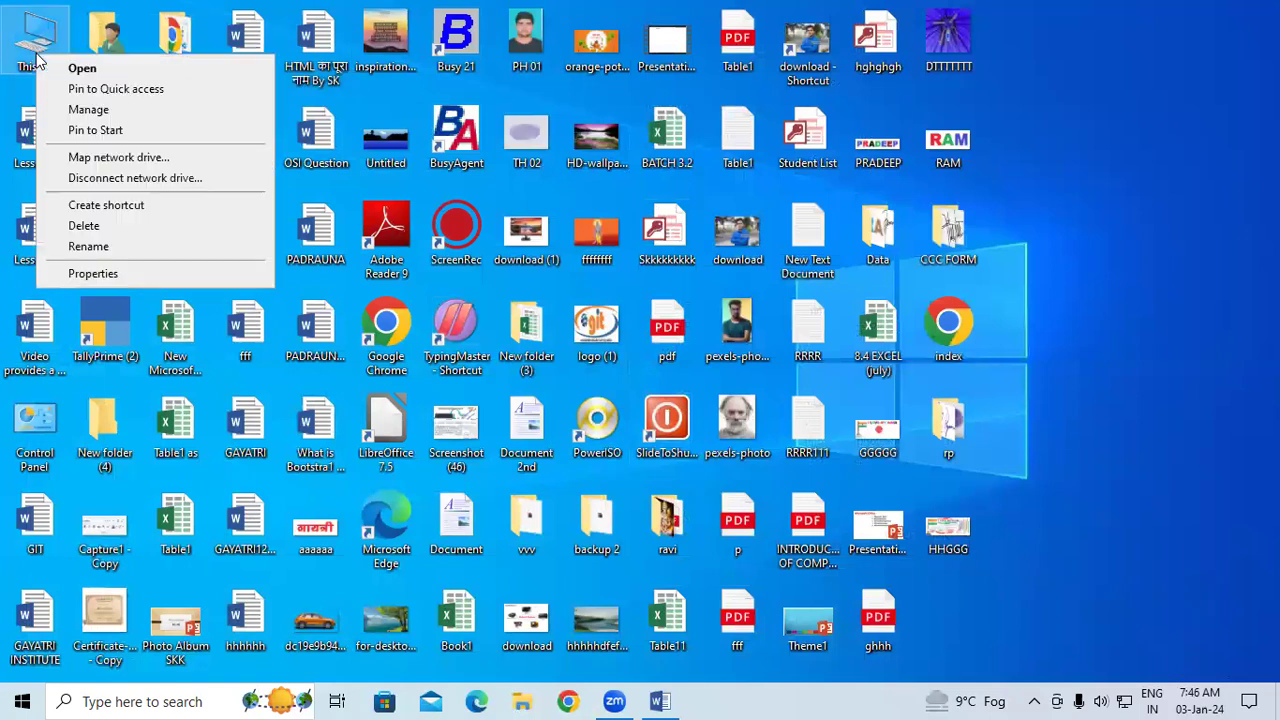
click(92, 273)
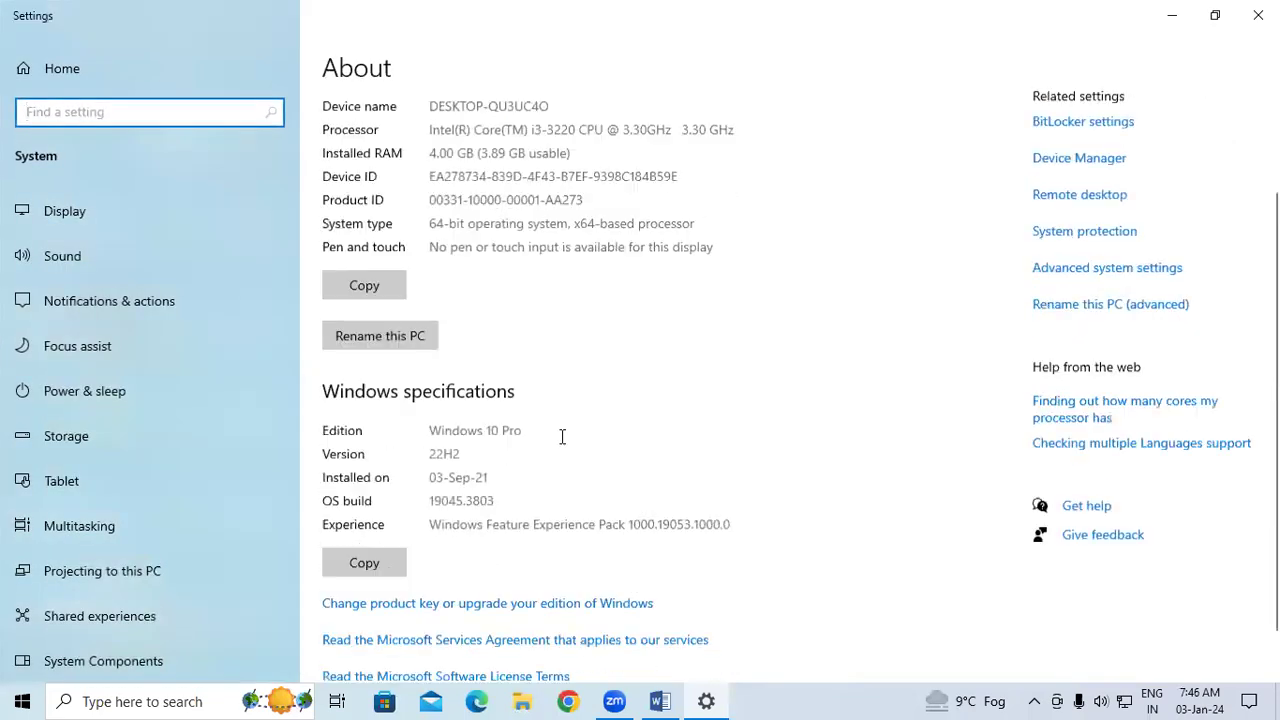
drag(433, 430, 538, 424)
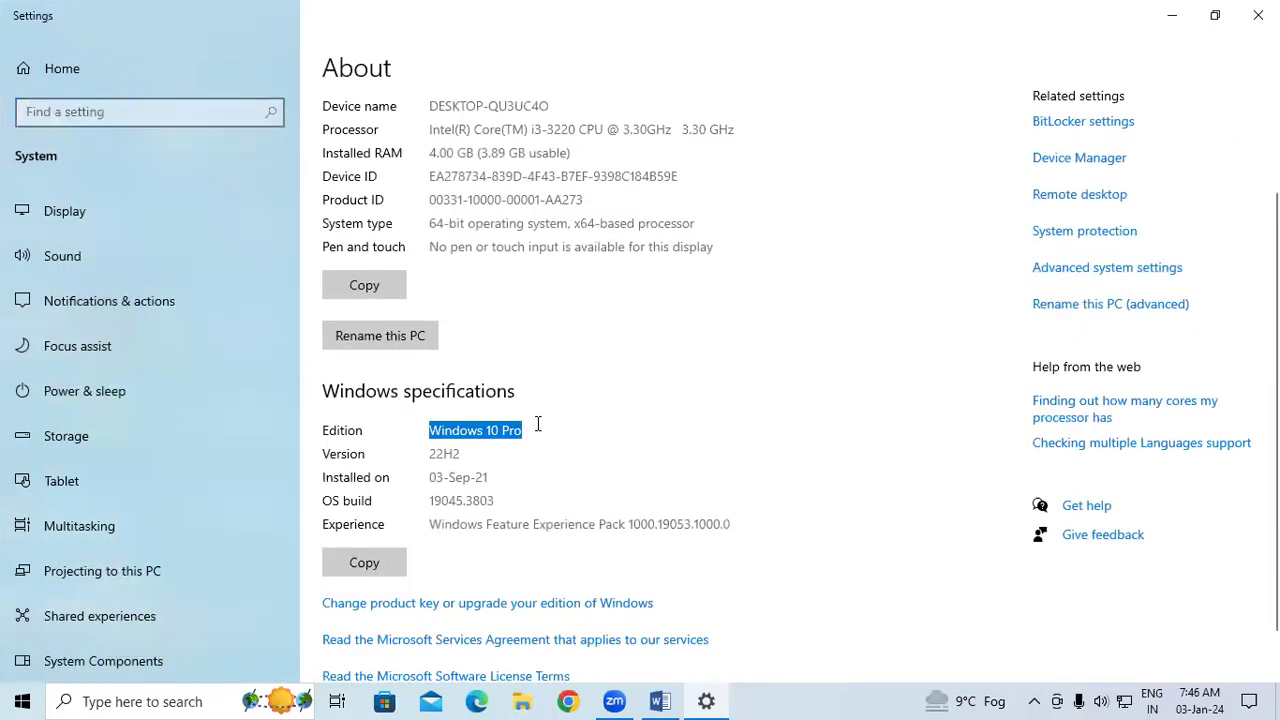
drag(435, 152, 549, 155)
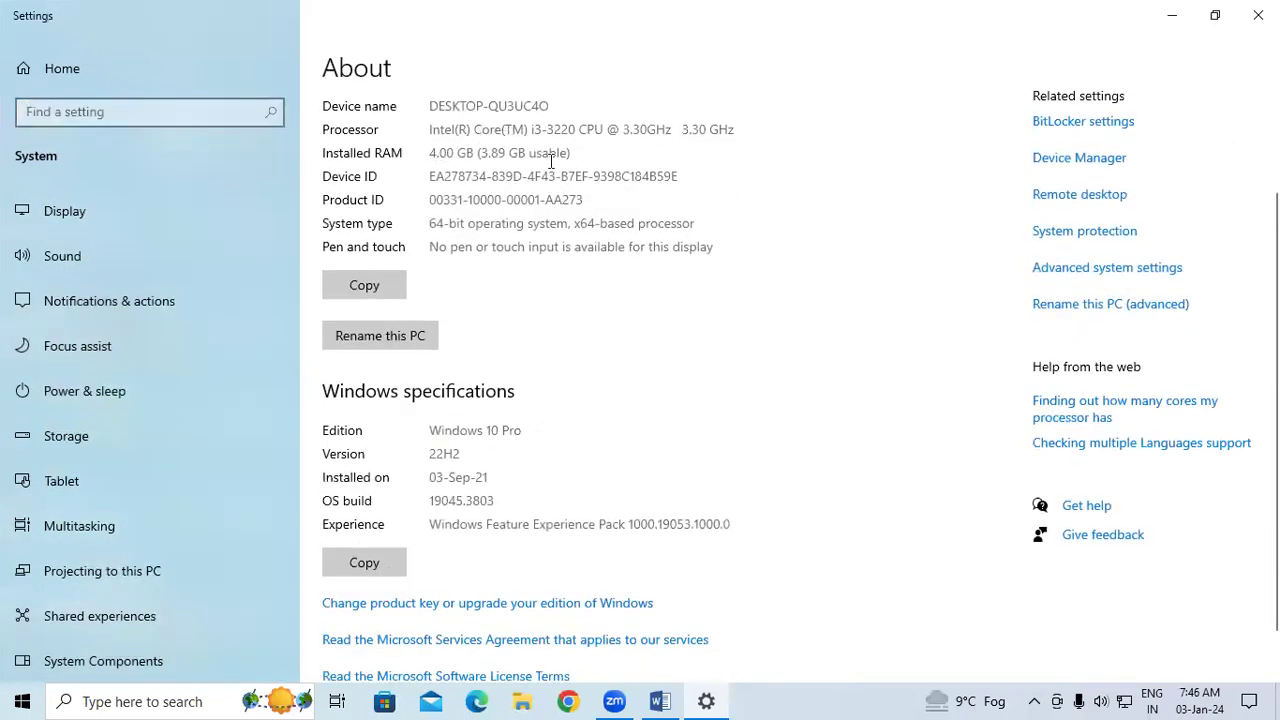
click(570, 386)
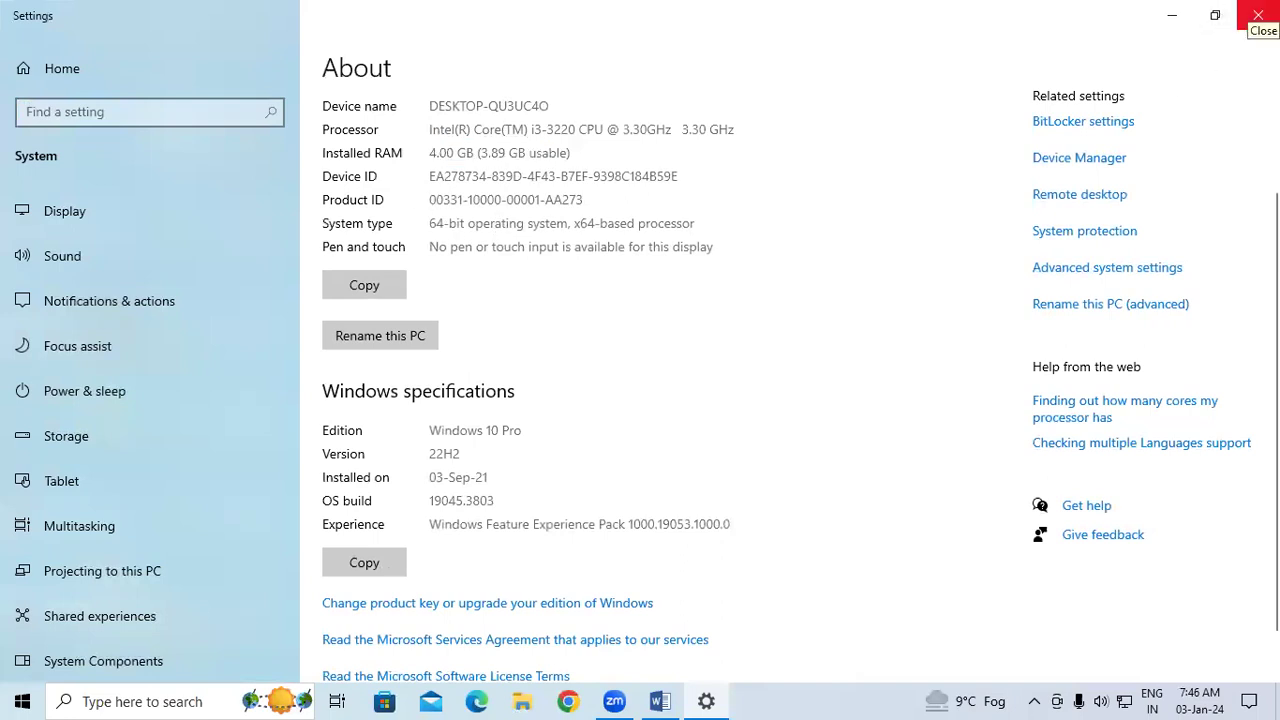
click(1258, 14)
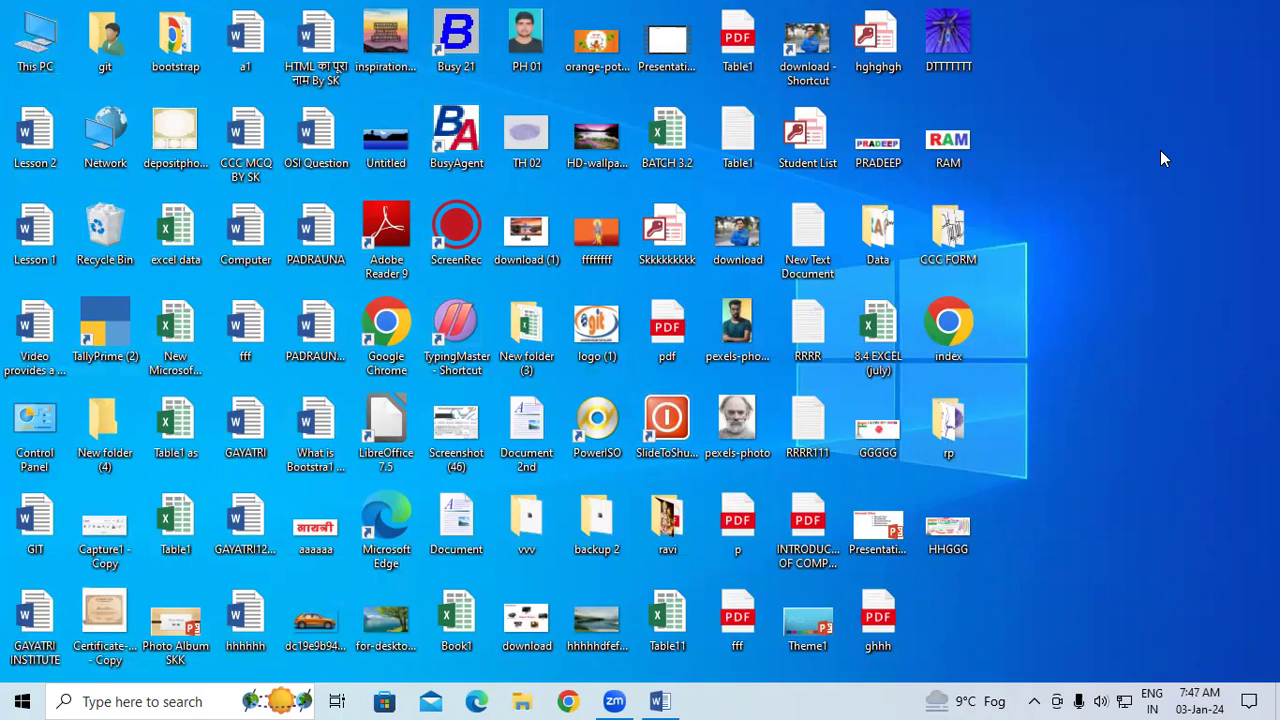
right_click(1160, 150)
click(1180, 209)
key(alt+F4)
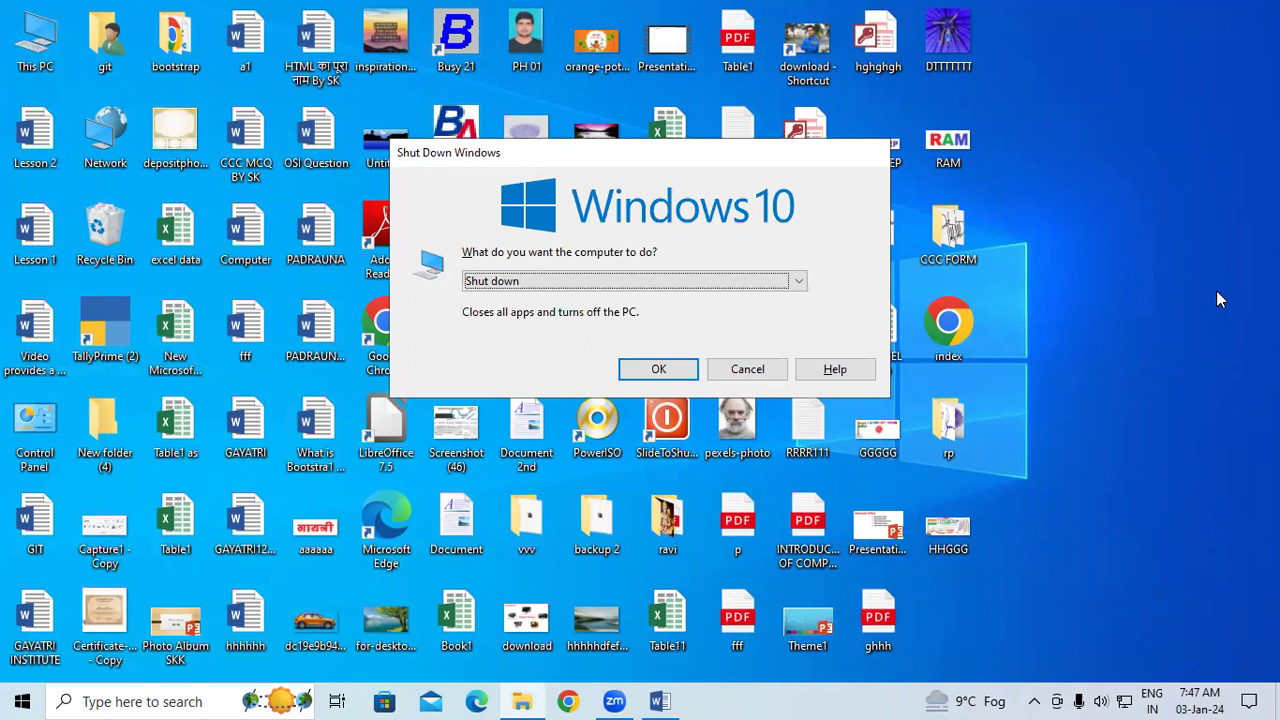
key(Escape)
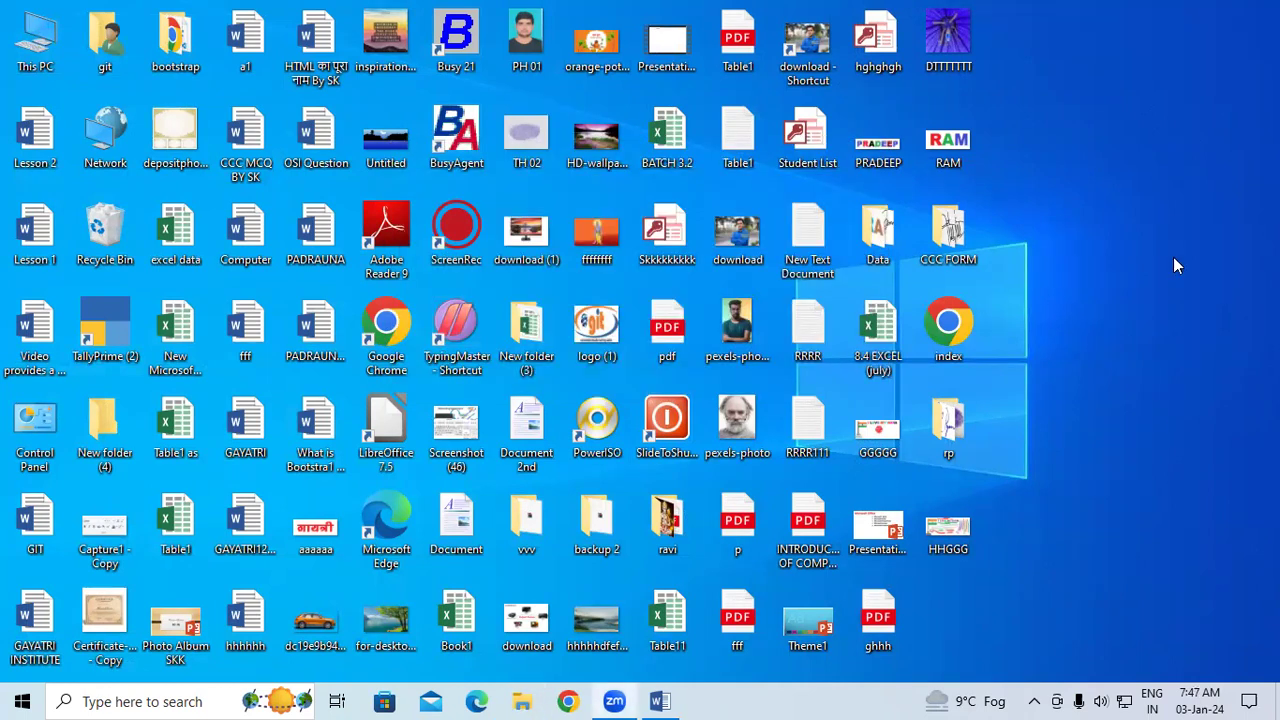
Switch to Google Chrome and search the web for "vs code".
click(568, 702)
click(236, 62)
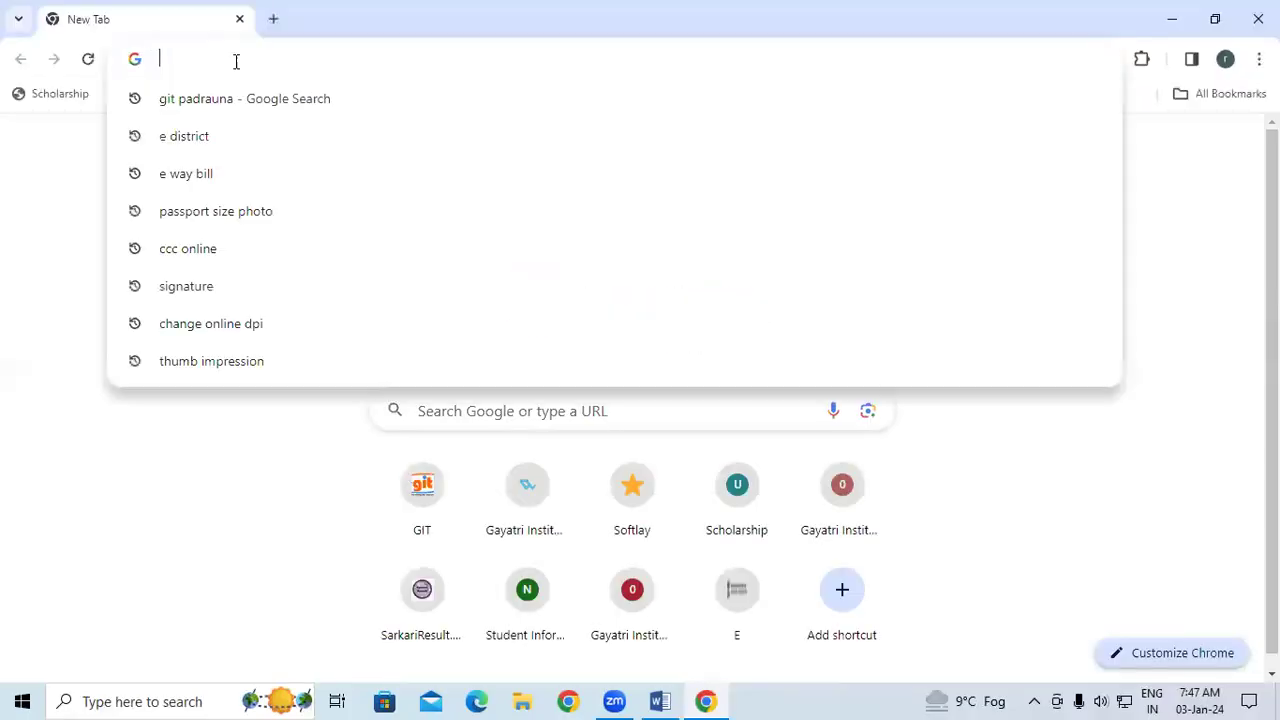
text(vs)
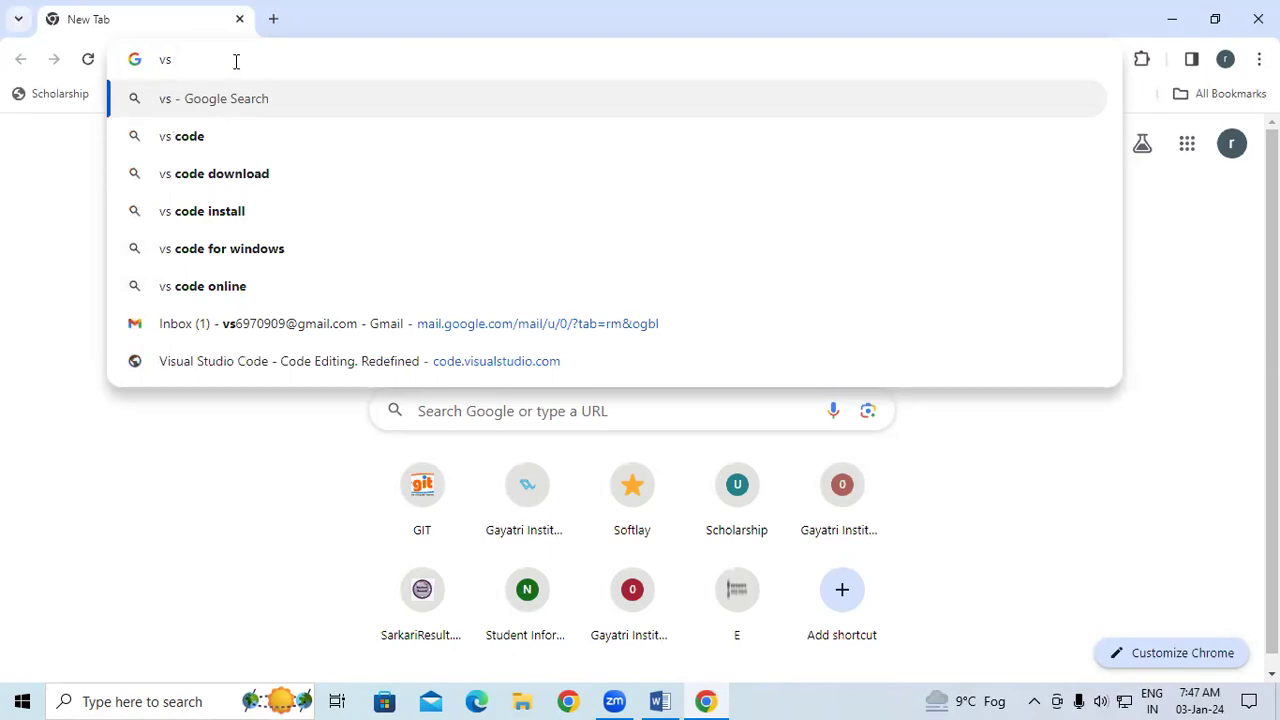
key(Down)
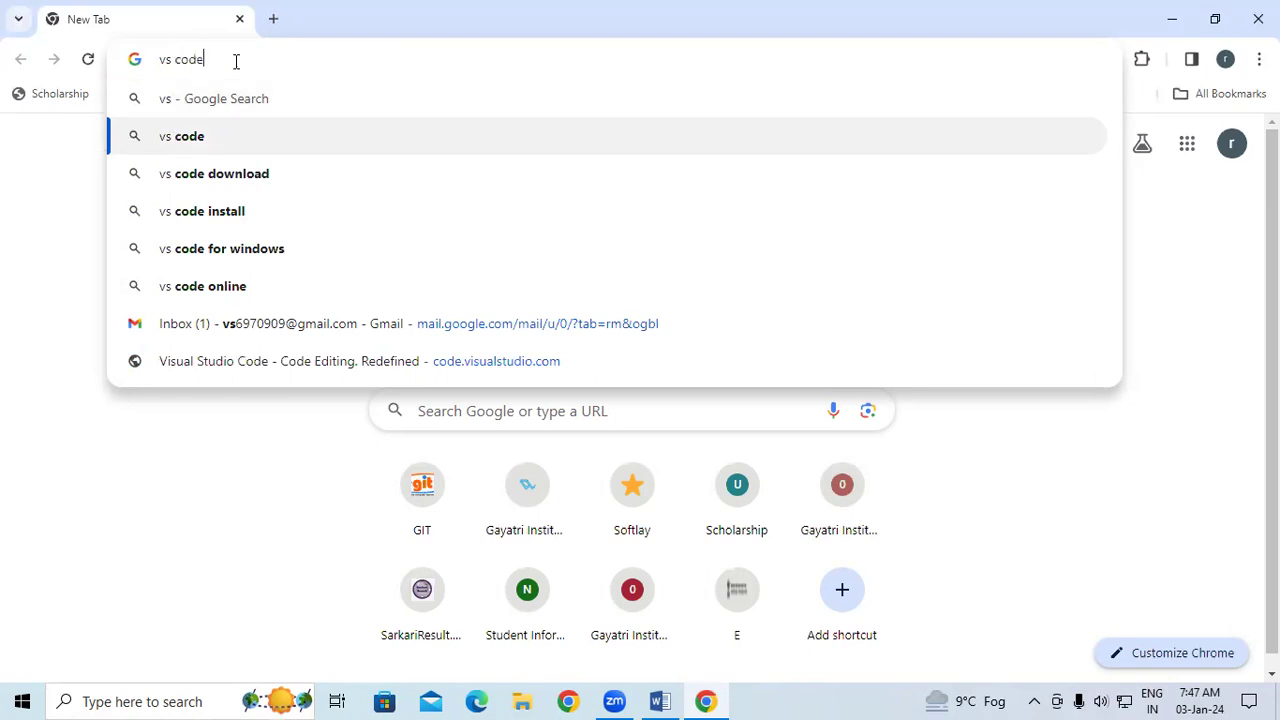
key(Return)
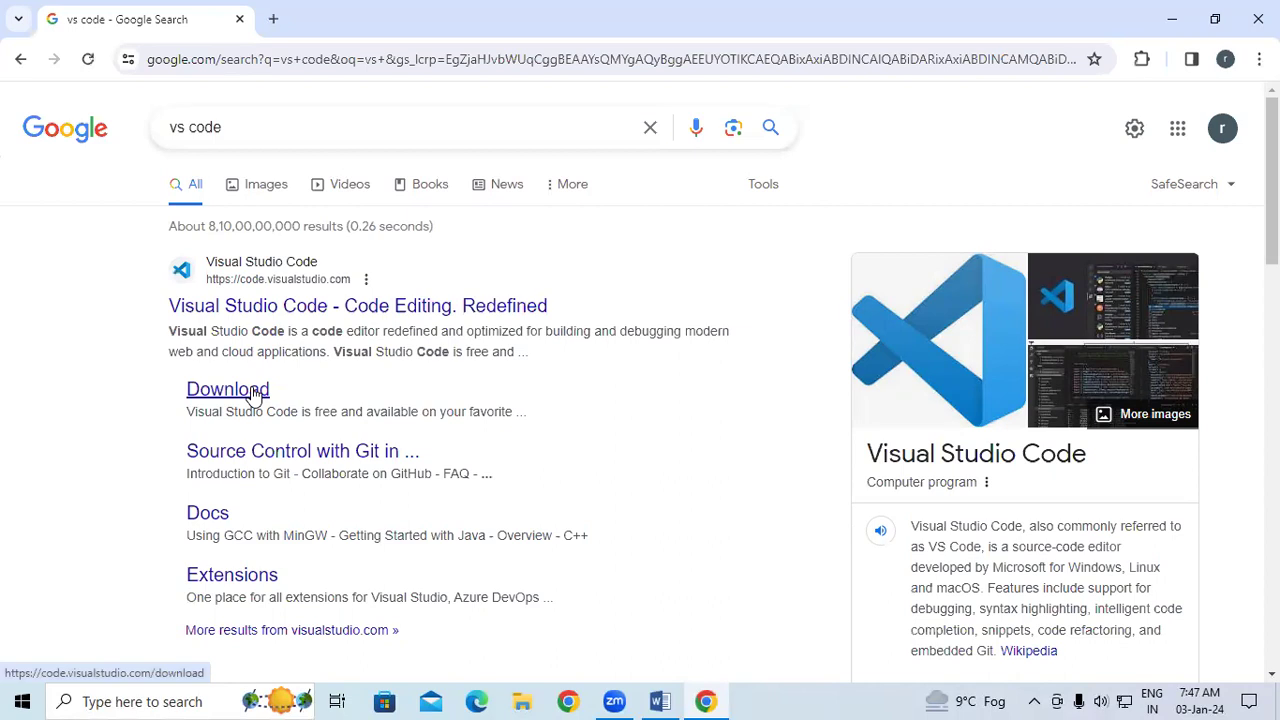
Reach the Visual Studio Code download page from the search results and download the installer for Windows 10, 11.
click(254, 314)
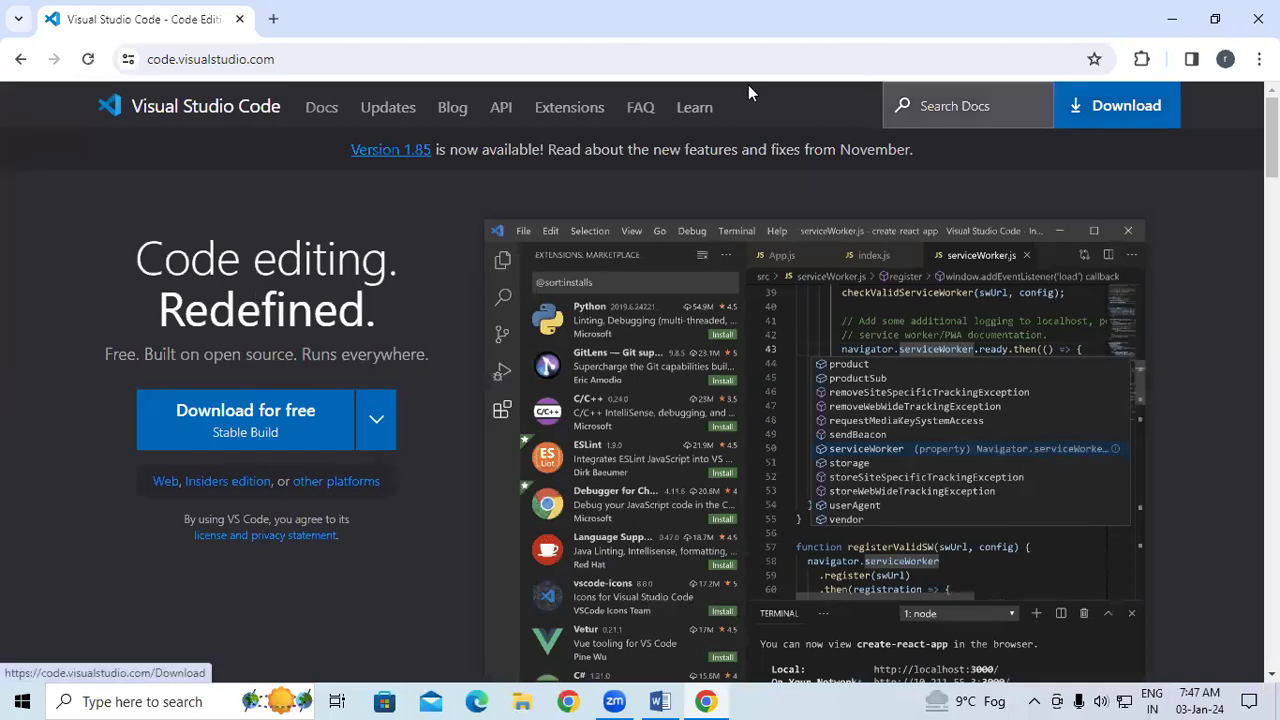
click(20, 59)
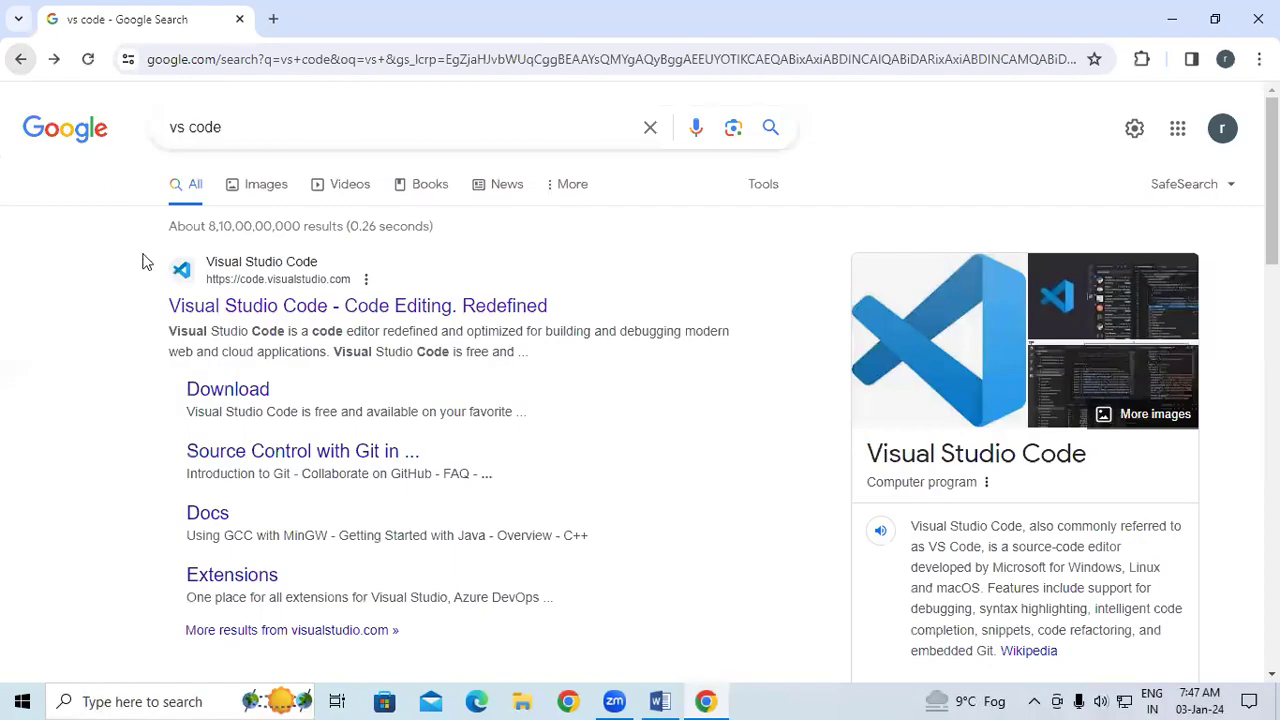
click(206, 394)
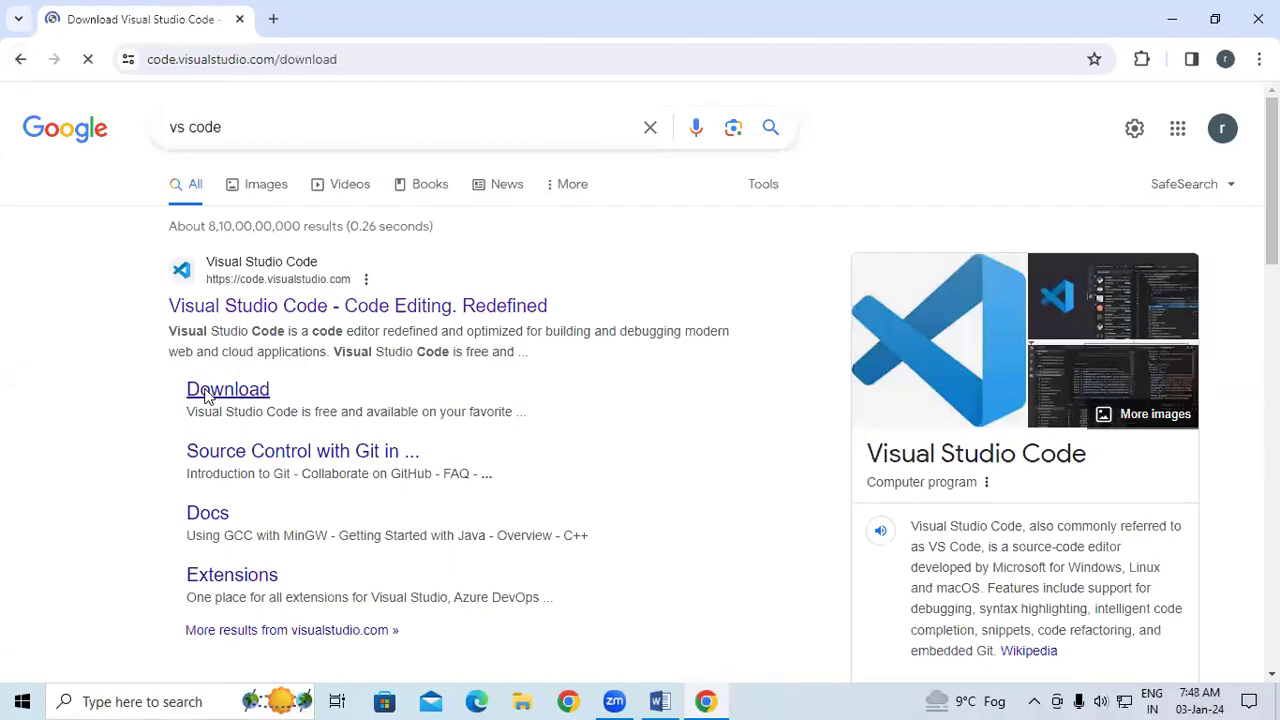
scroll(637, 347, down, 2)
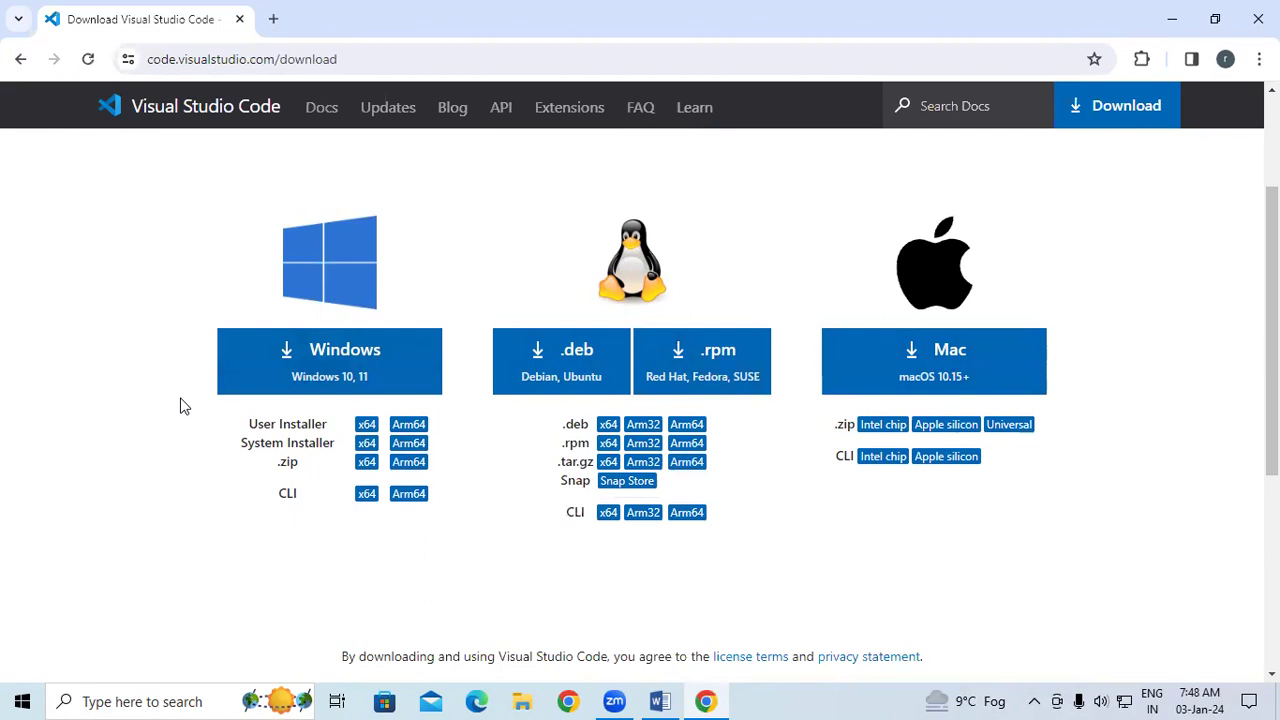
click(333, 372)
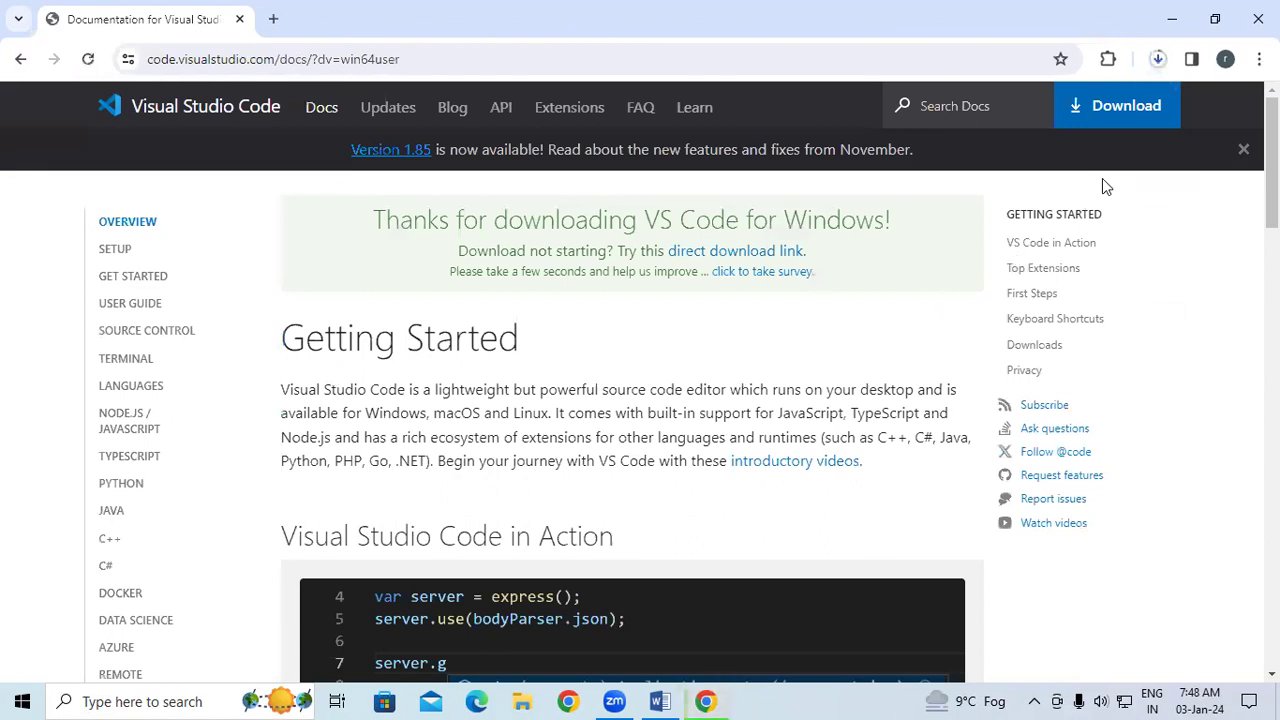
Show the downloaded VSCodeUserSetup-x64-1.85.1 file in its folder and maximize the folder window.
click(1156, 62)
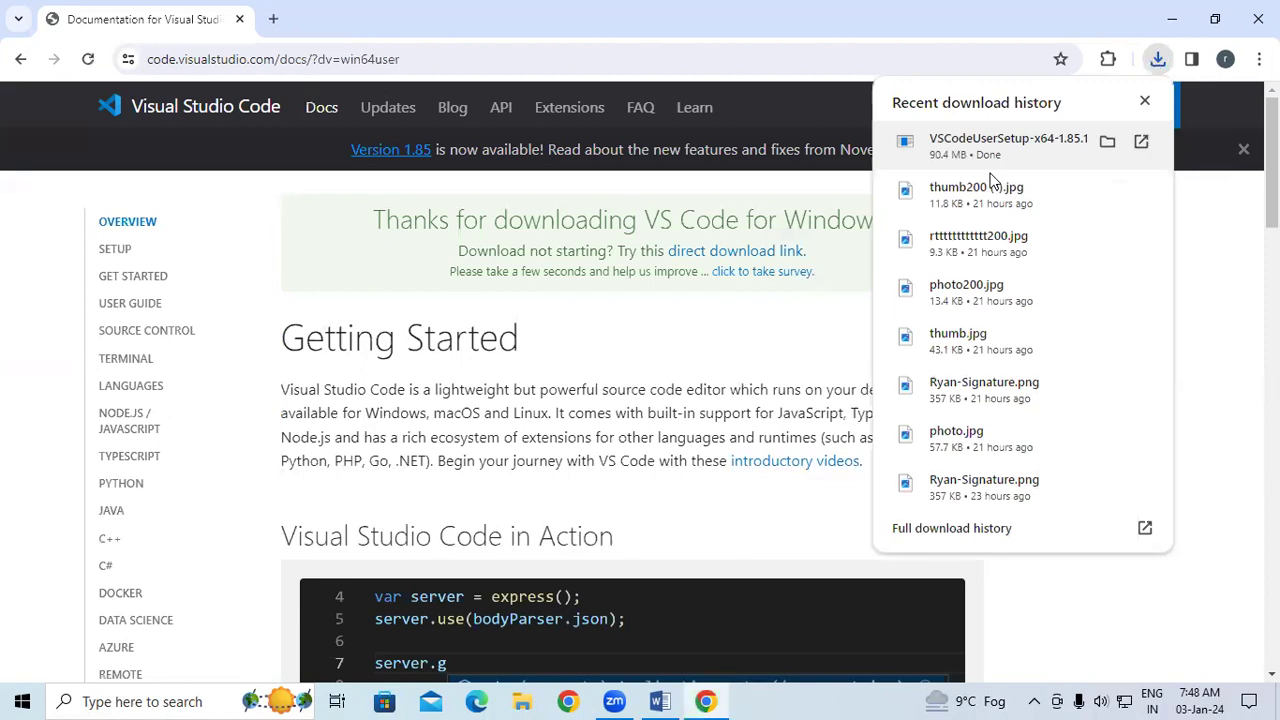
click(1107, 141)
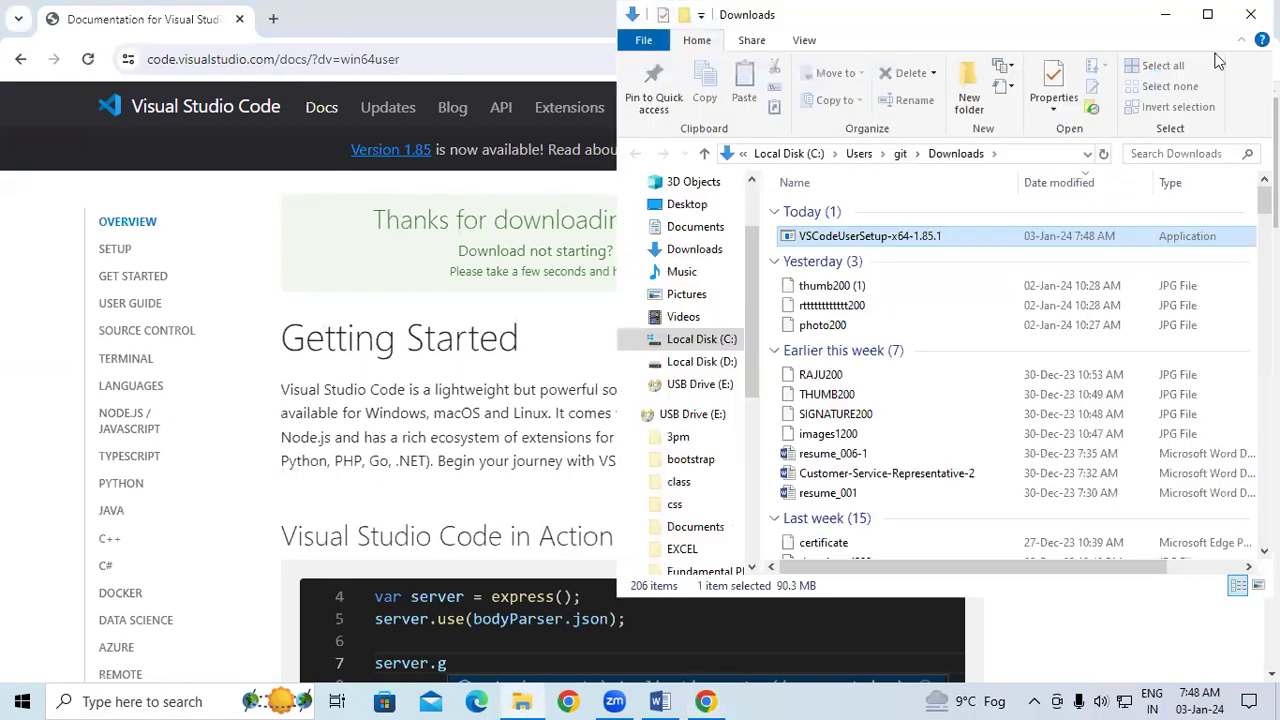
click(1202, 19)
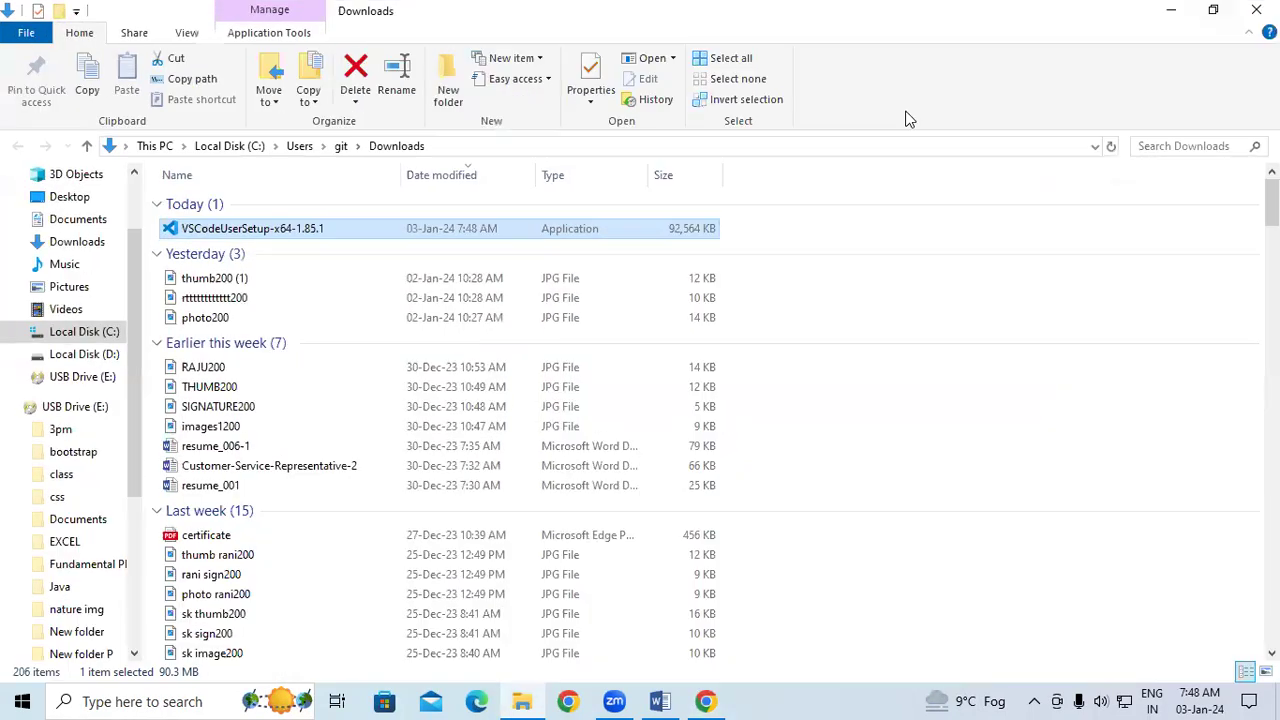
Run the VSCodeUserSetup-x64-1.85.1 installer and accept the license agreement.
double_click(286, 230)
right_click(333, 226)
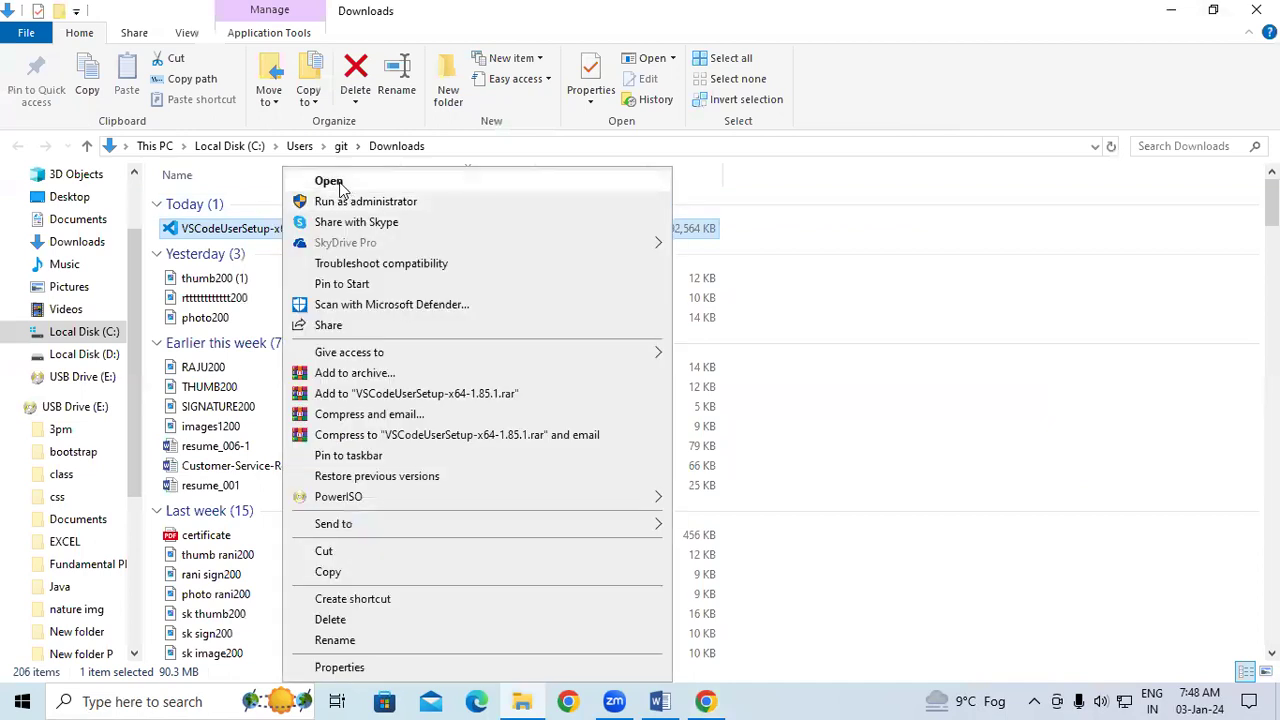
click(338, 184)
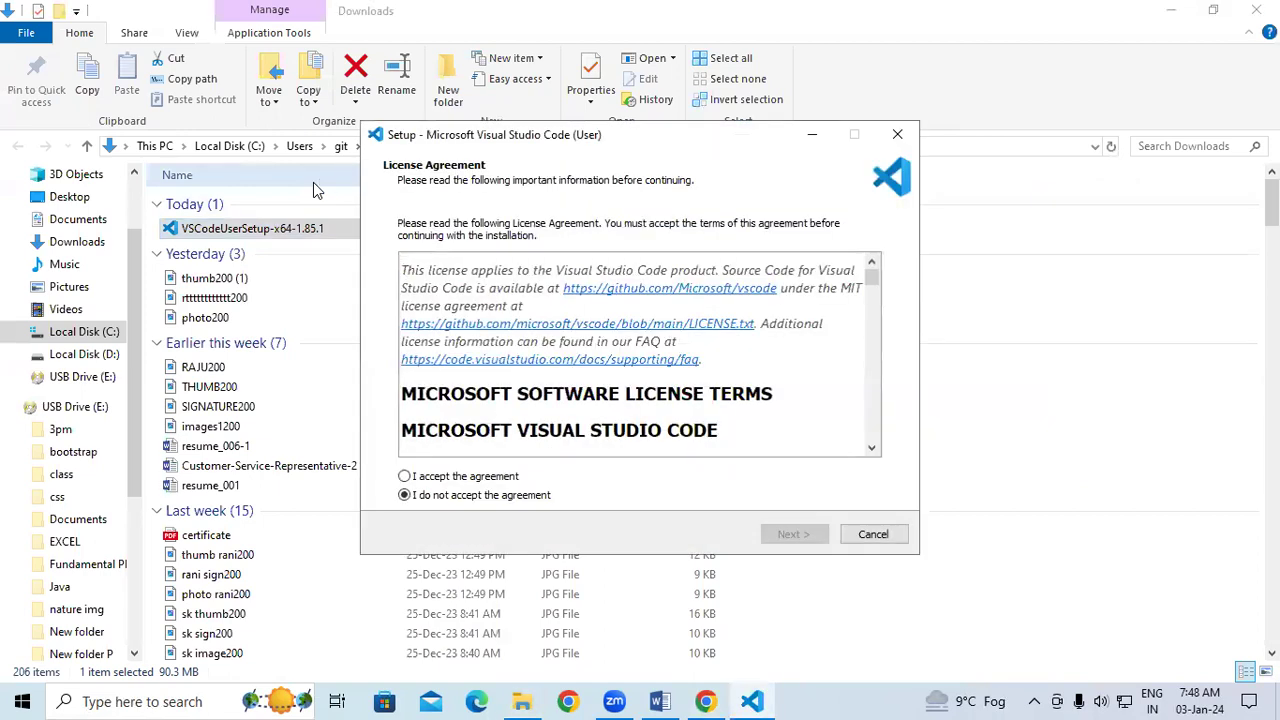
click(424, 484)
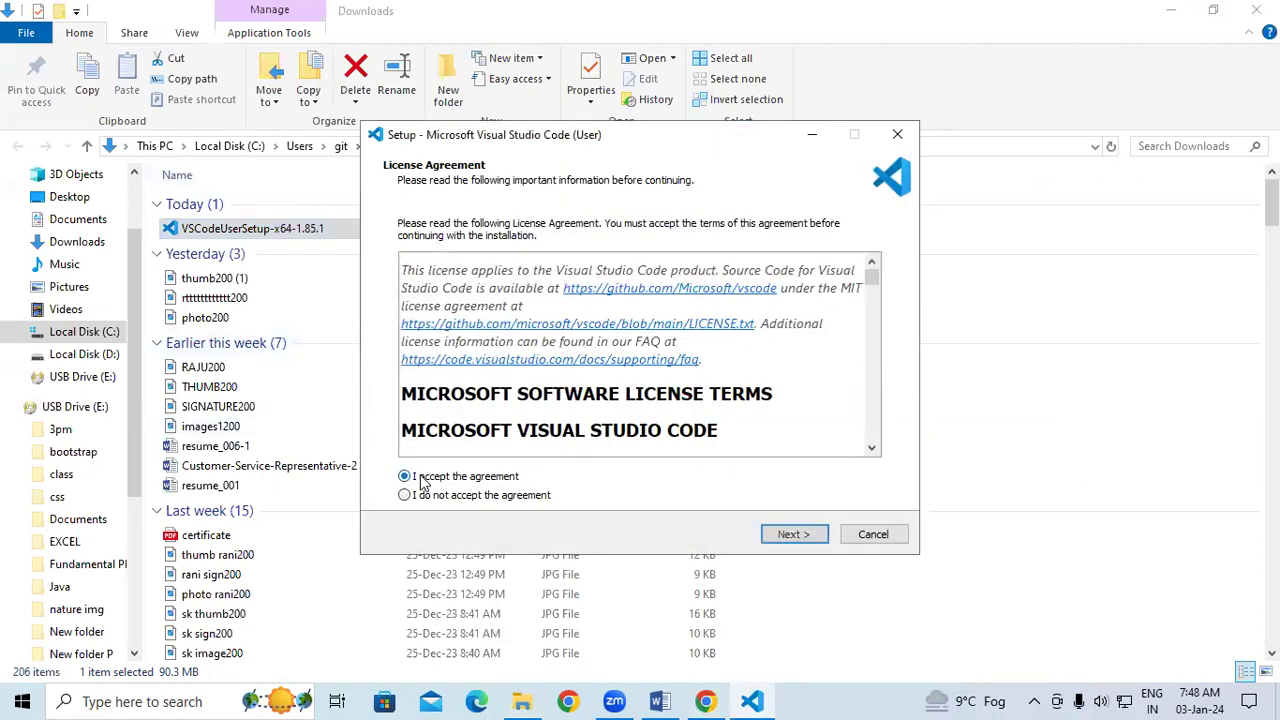
Inspect the destination folder options, then keep the default install location and the Visual Studio Code Start Menu folder.
click(795, 535)
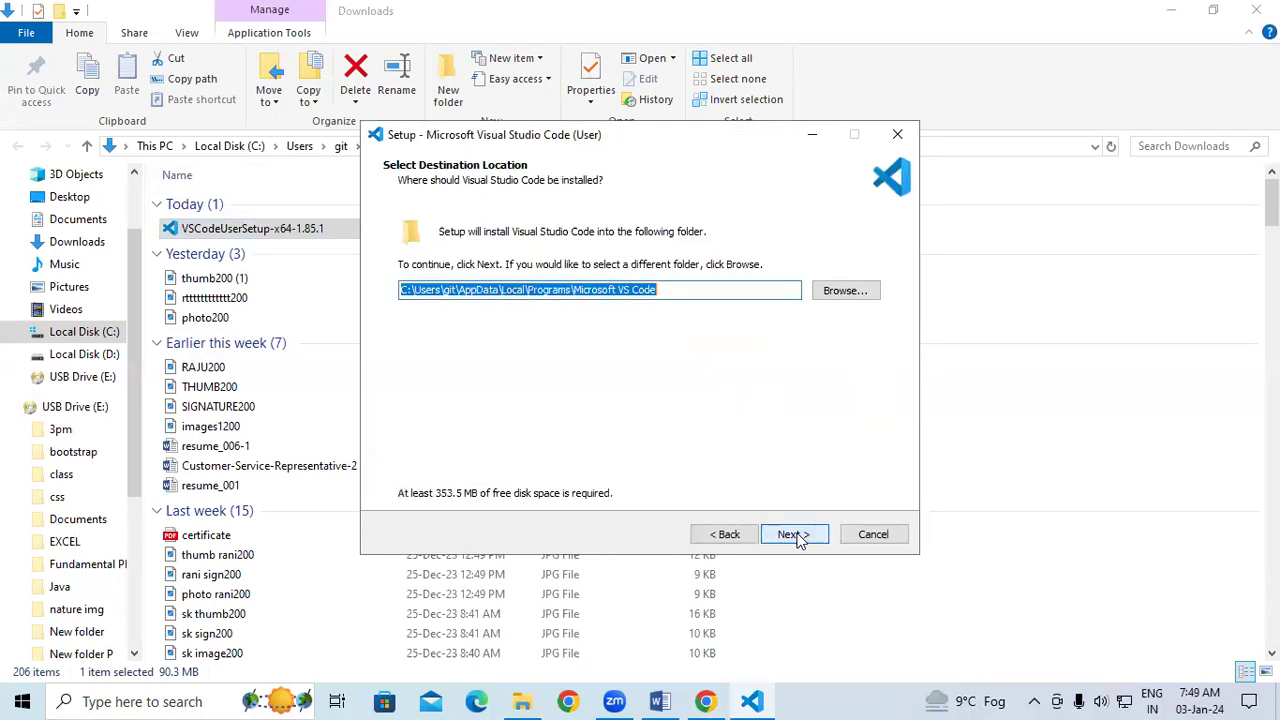
click(689, 288)
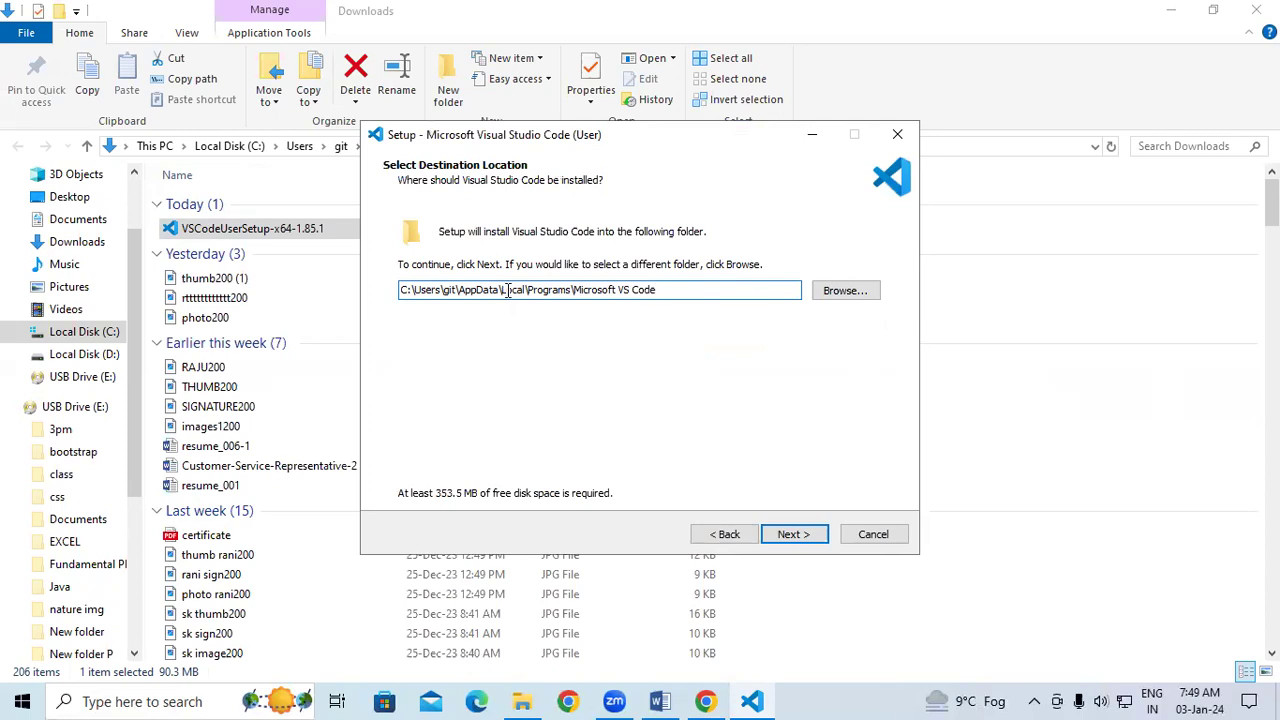
drag(507, 289, 666, 290)
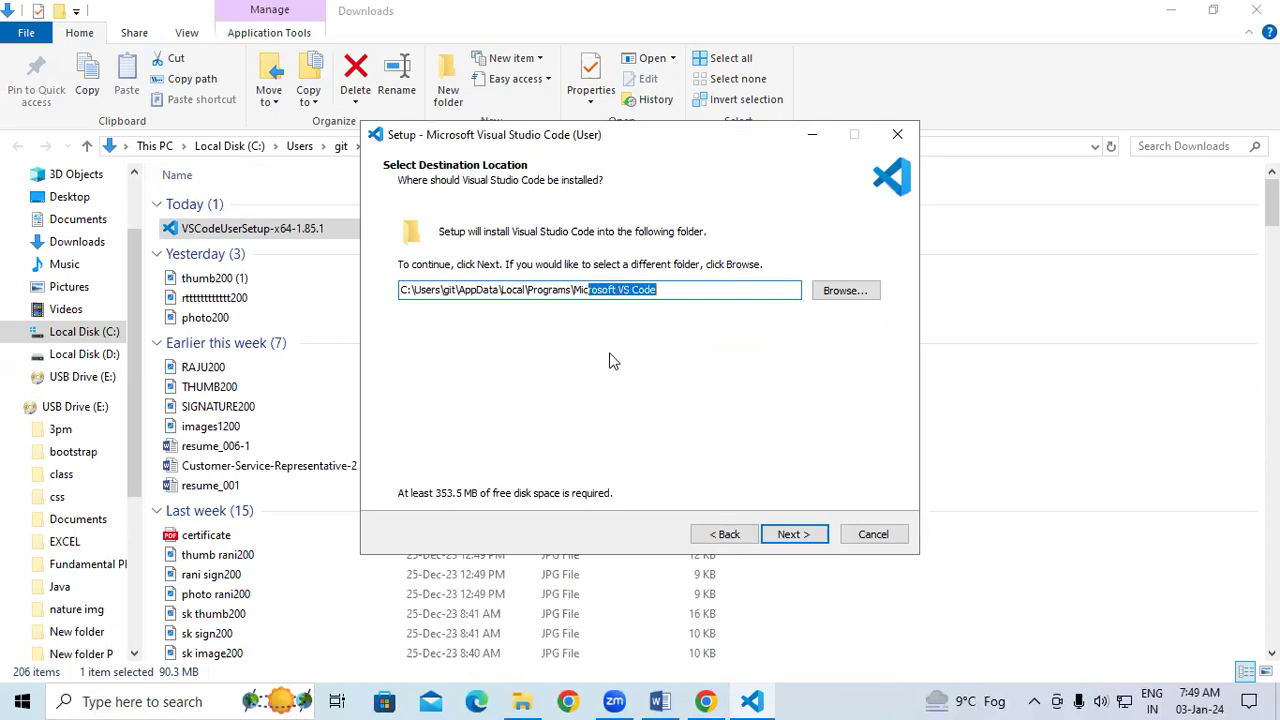
click(845, 290)
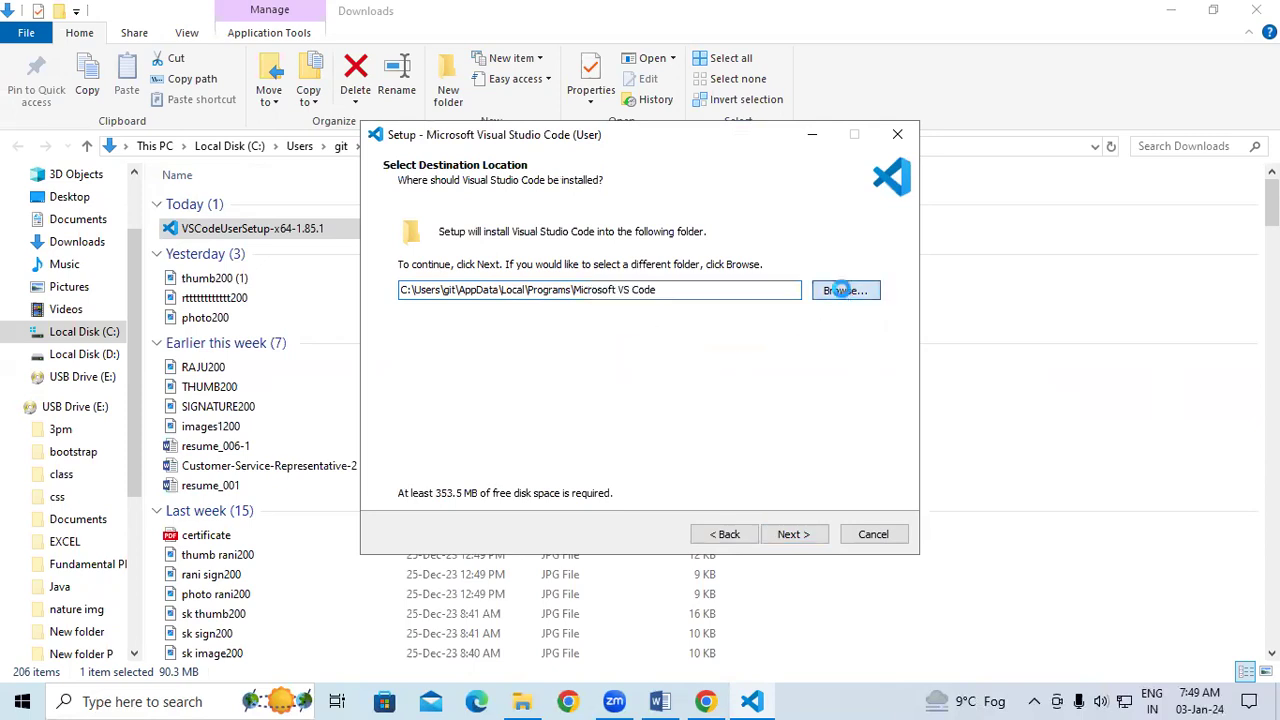
scroll(628, 393, down, 2)
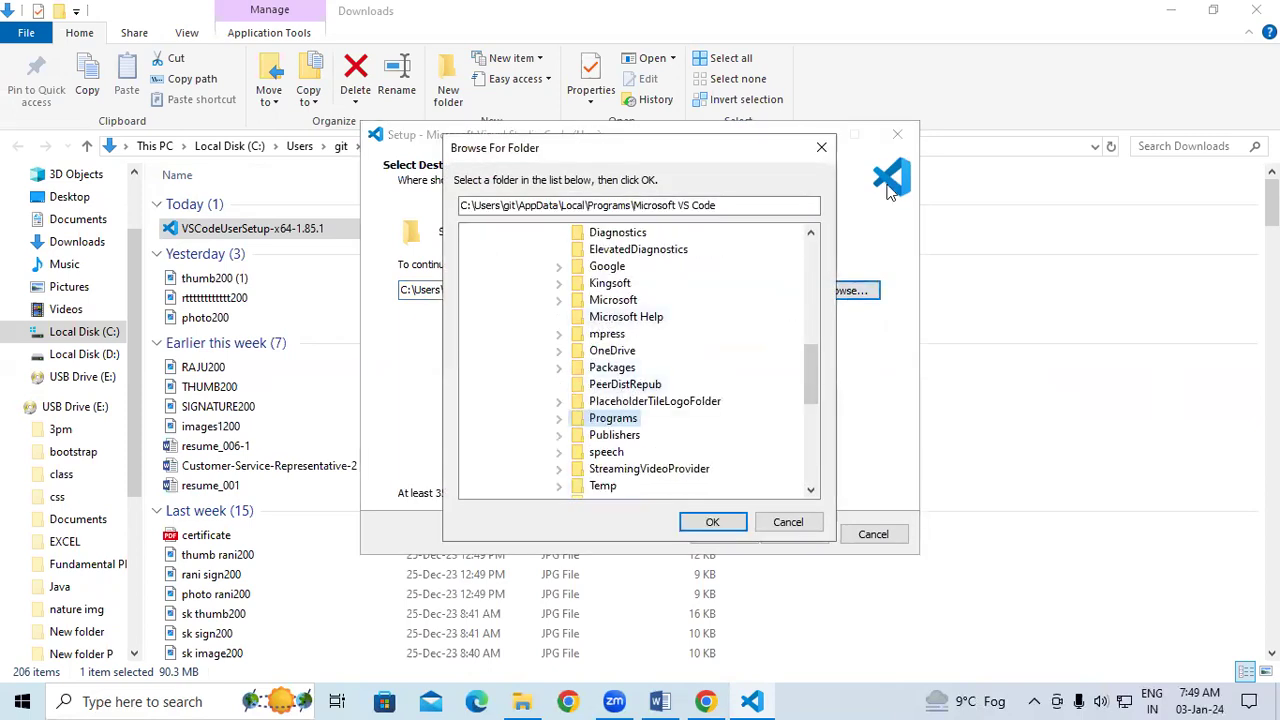
click(821, 147)
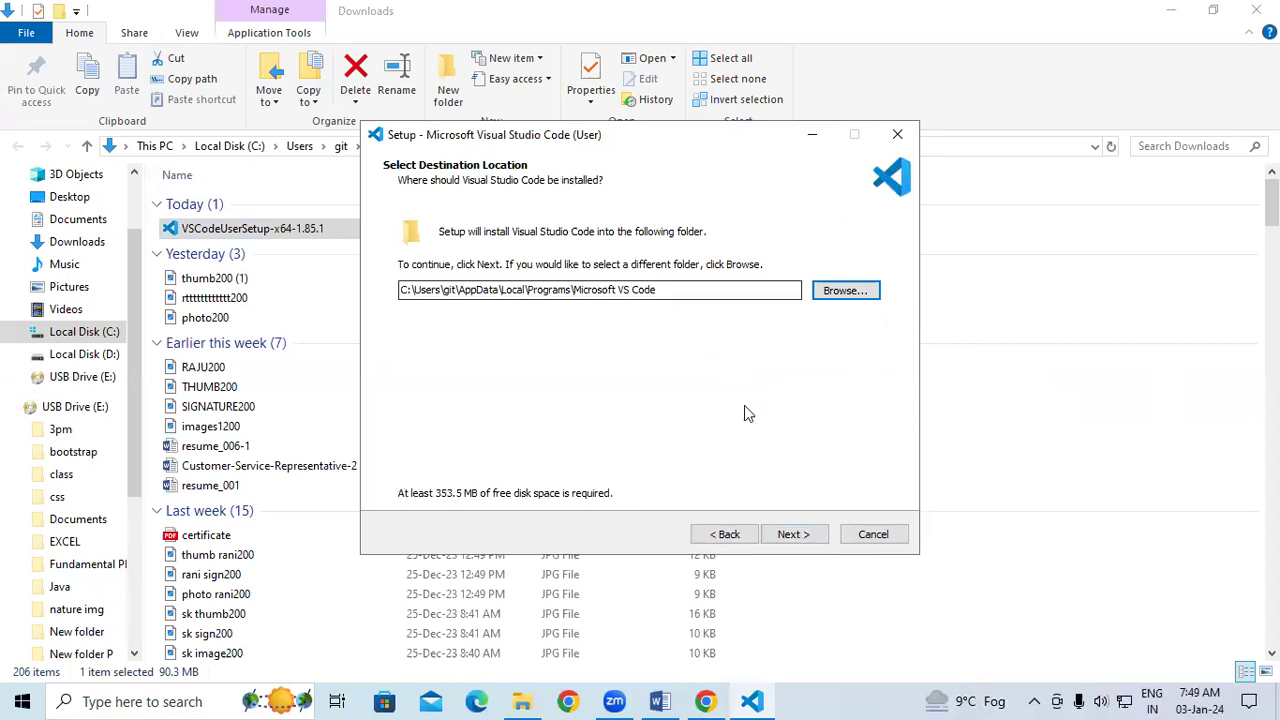
click(789, 535)
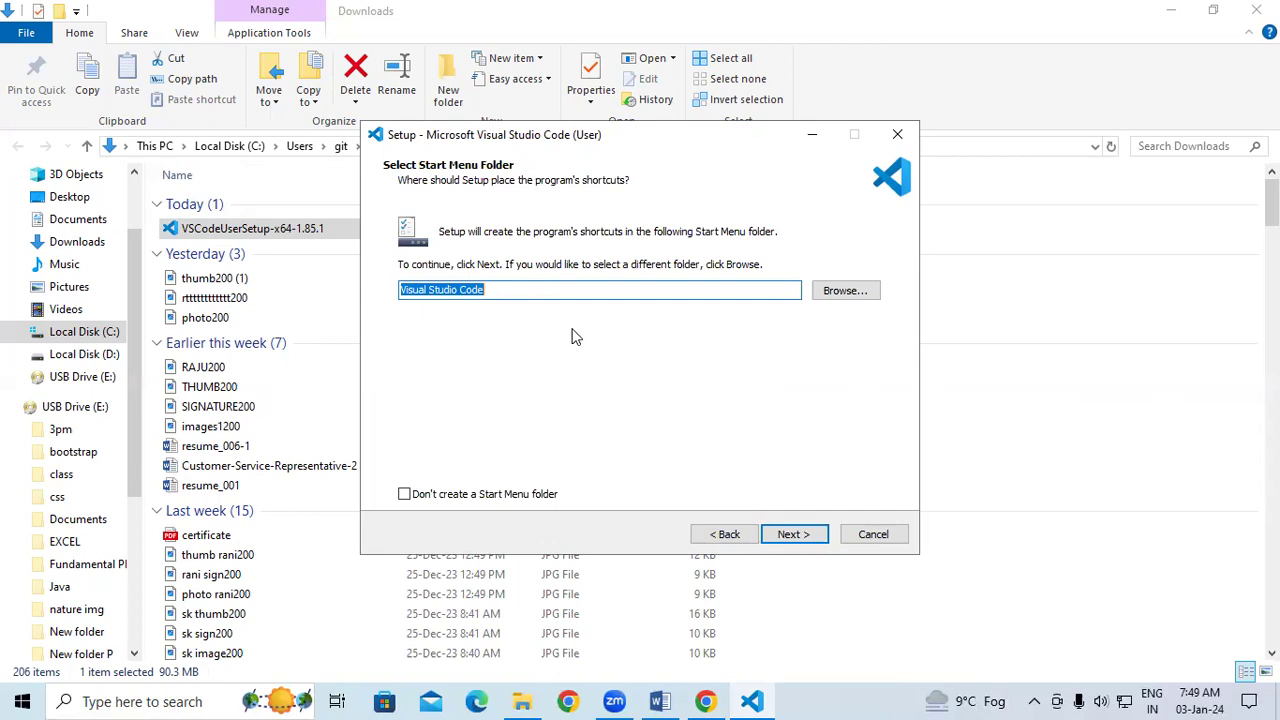
click(530, 293)
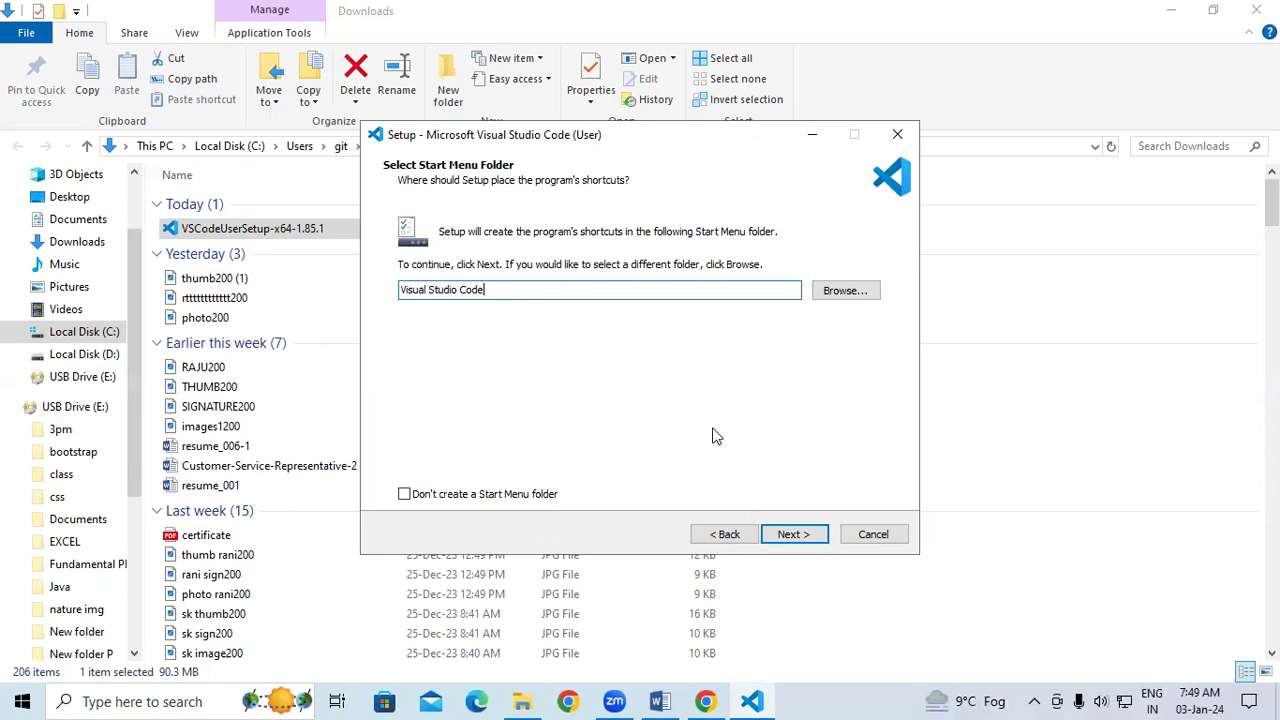
click(783, 534)
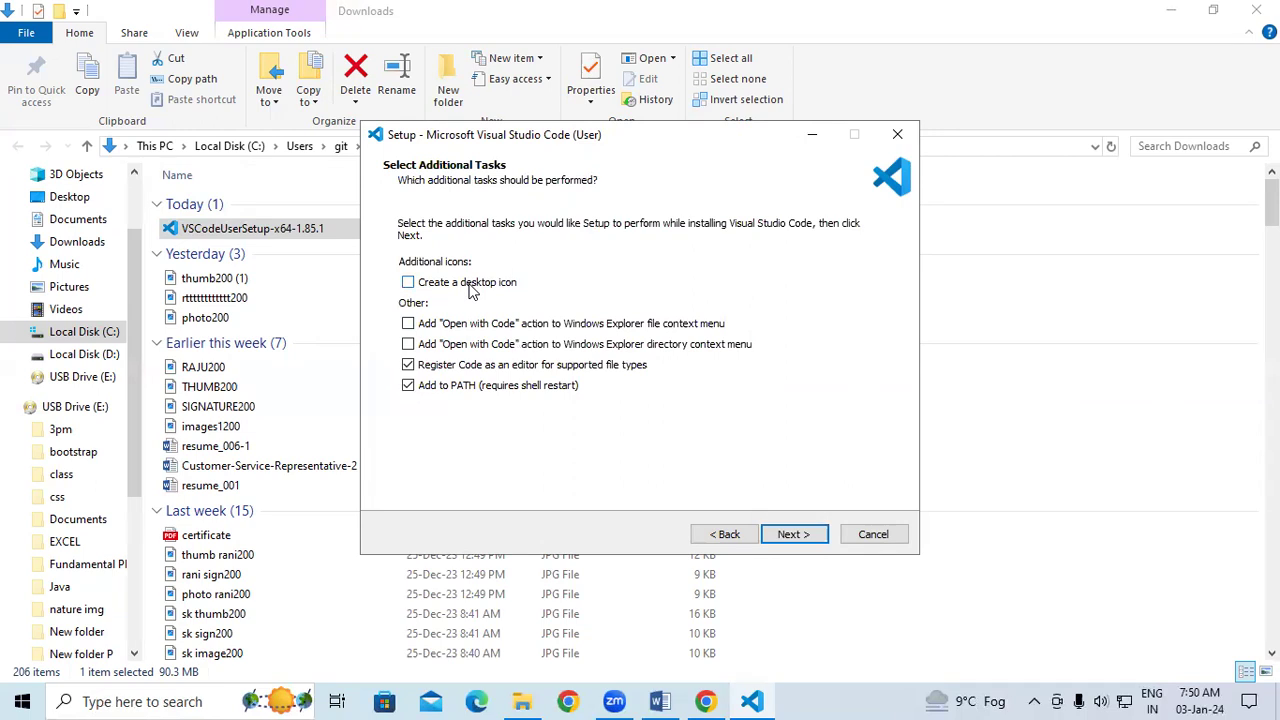
Enable the desktop icon and both "Open with Code" tasks, and inspect the bootstrap folder's context menu on the desktop.
click(409, 285)
click(1160, 22)
click(1159, 24)
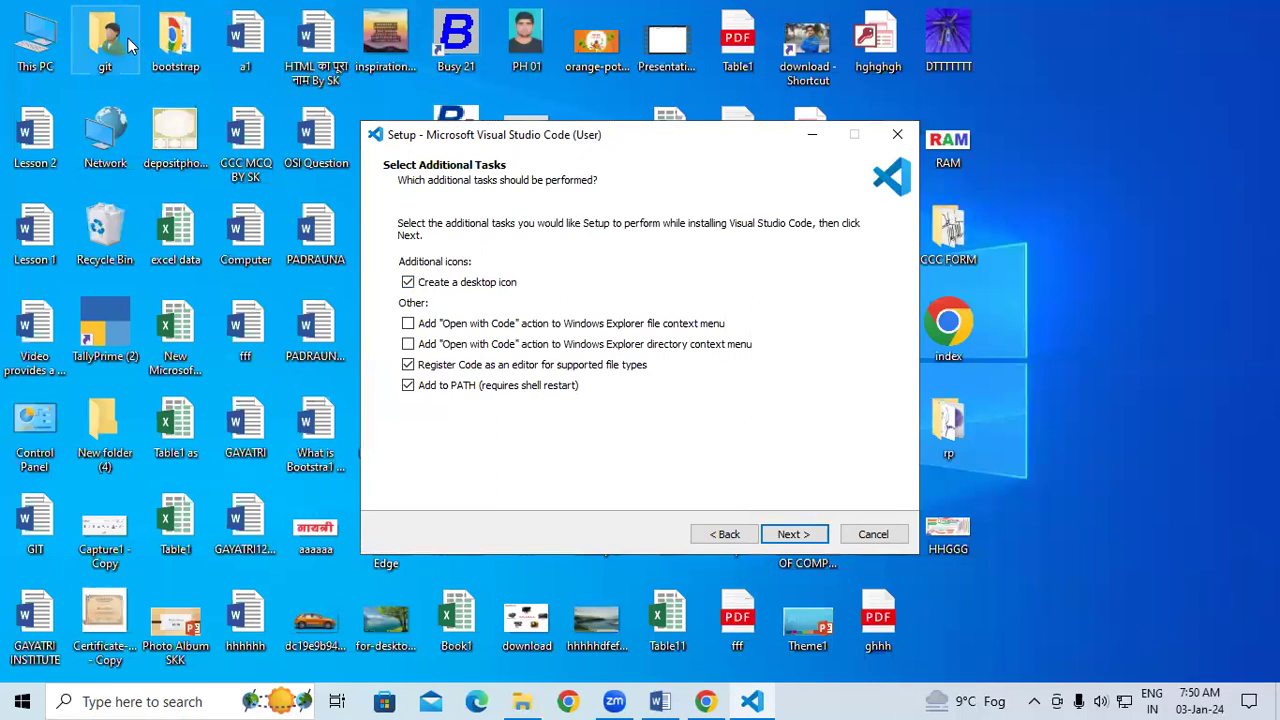
right_click(175, 40)
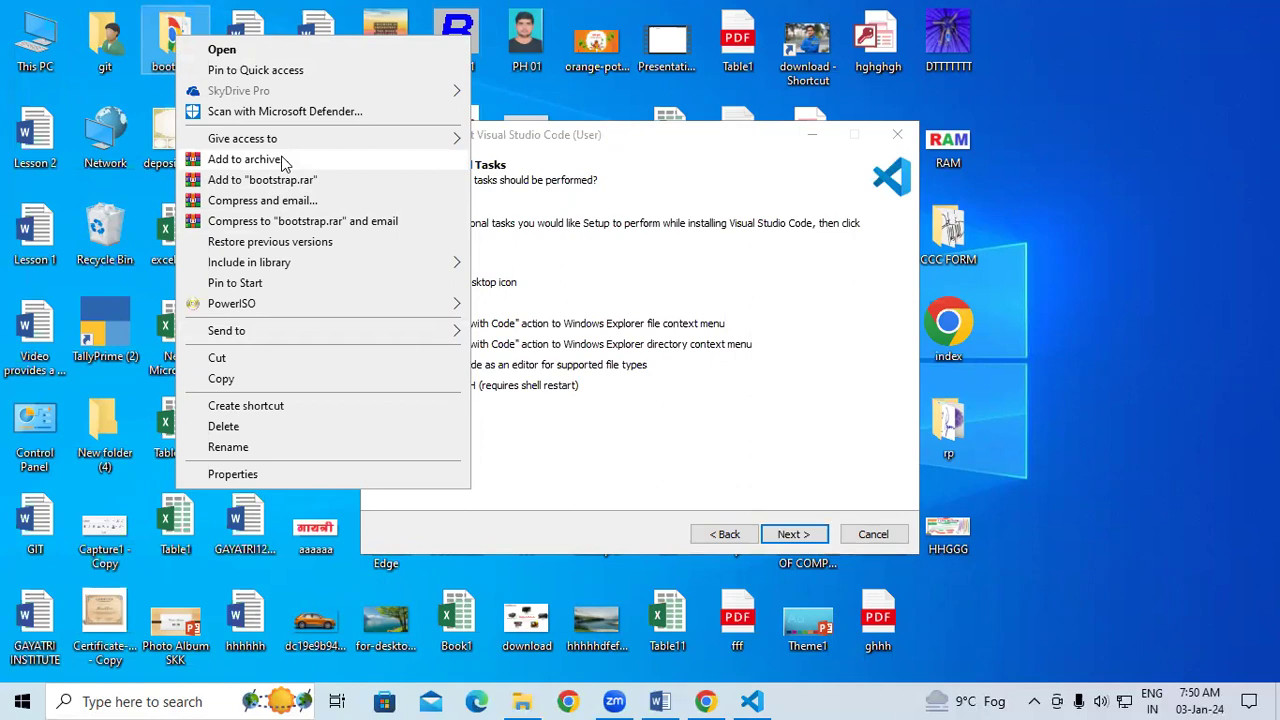
click(618, 294)
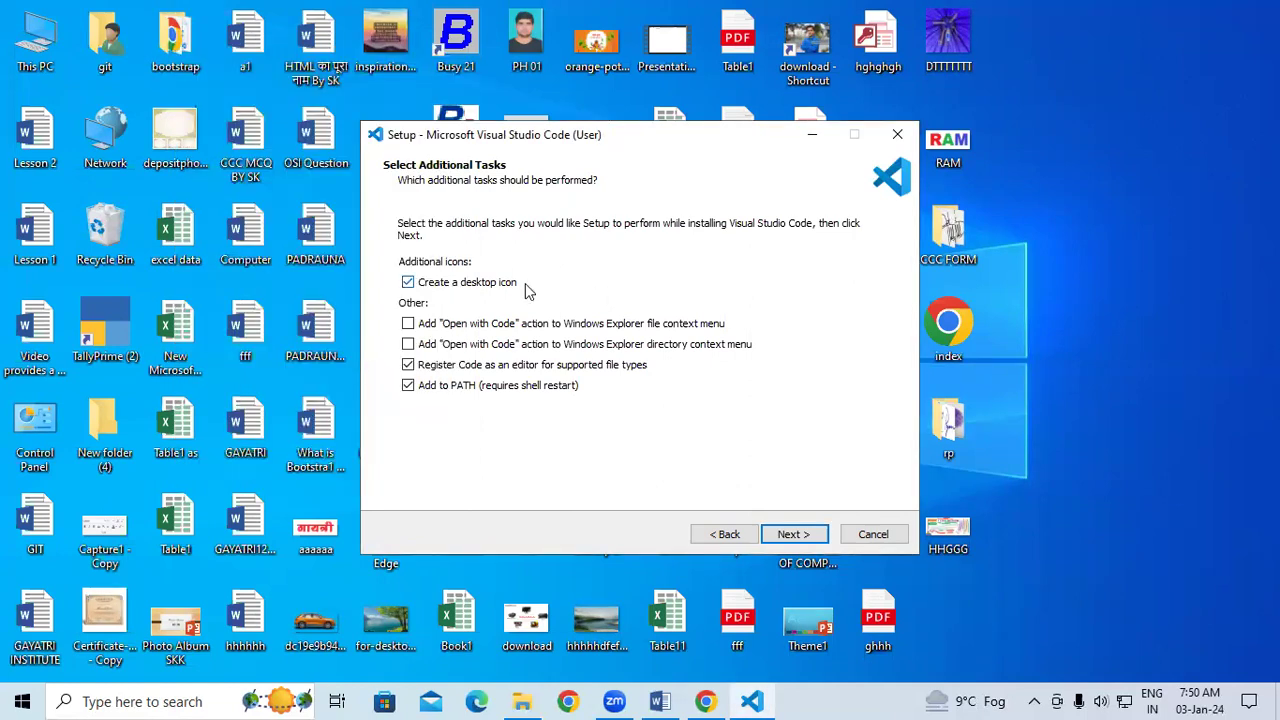
click(410, 324)
click(410, 345)
right_click(184, 34)
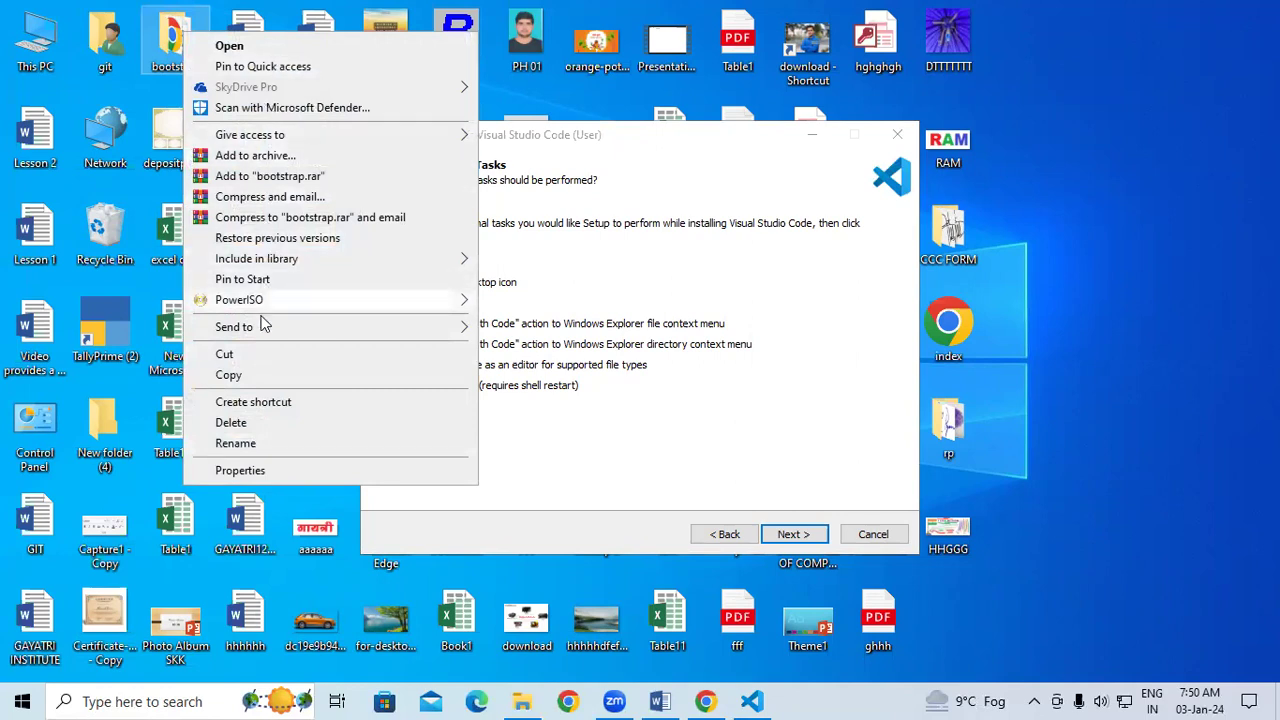
click(703, 150)
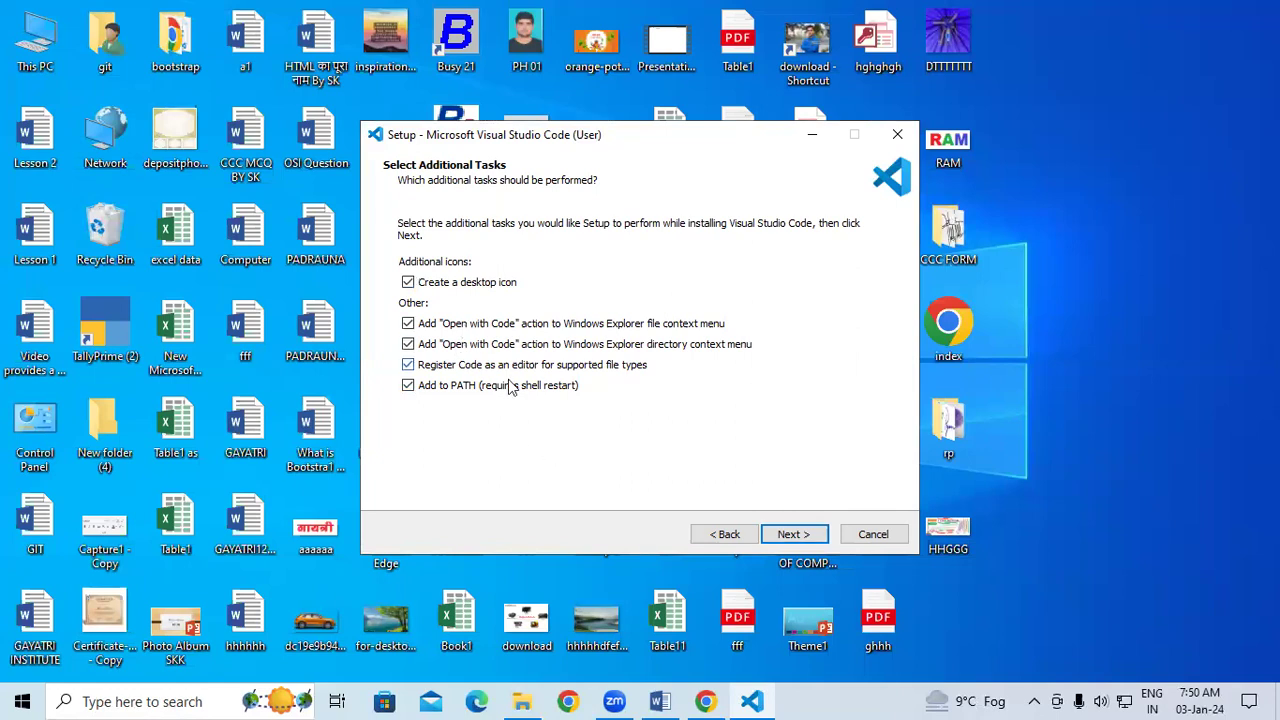
Install Visual Studio Code with the selected tasks and finish the setup without launching the program.
click(793, 534)
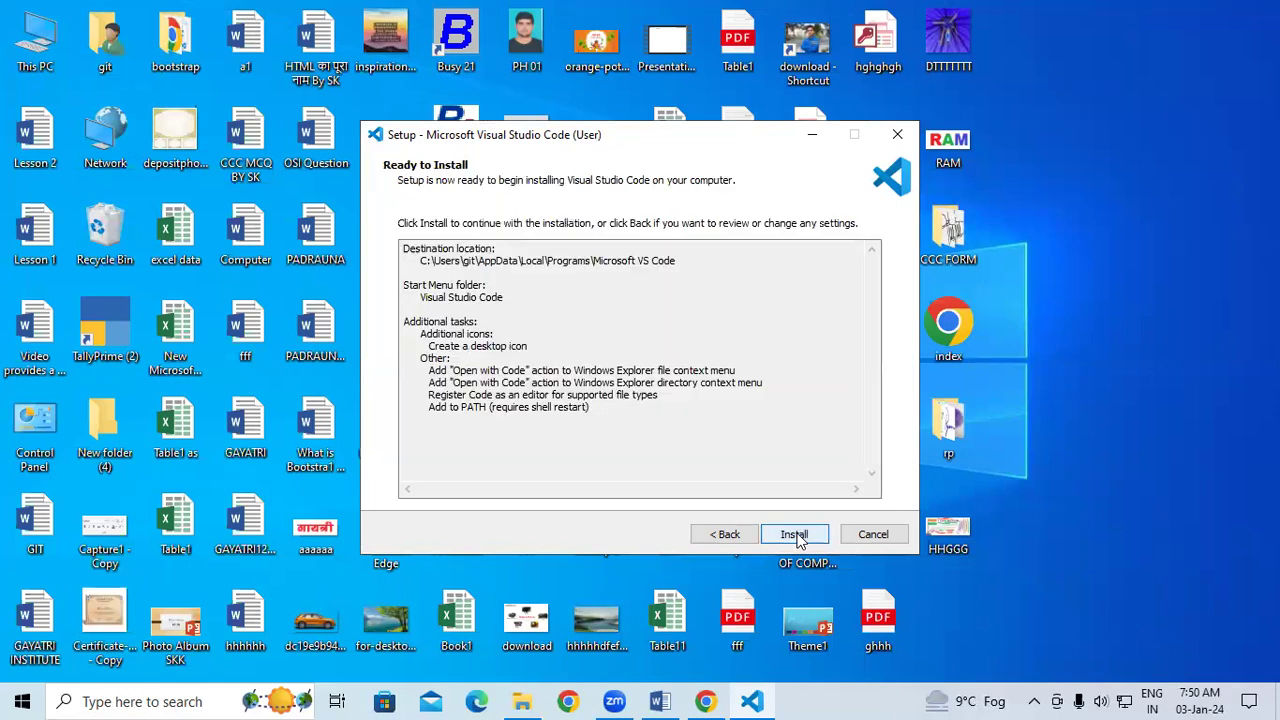
click(795, 535)
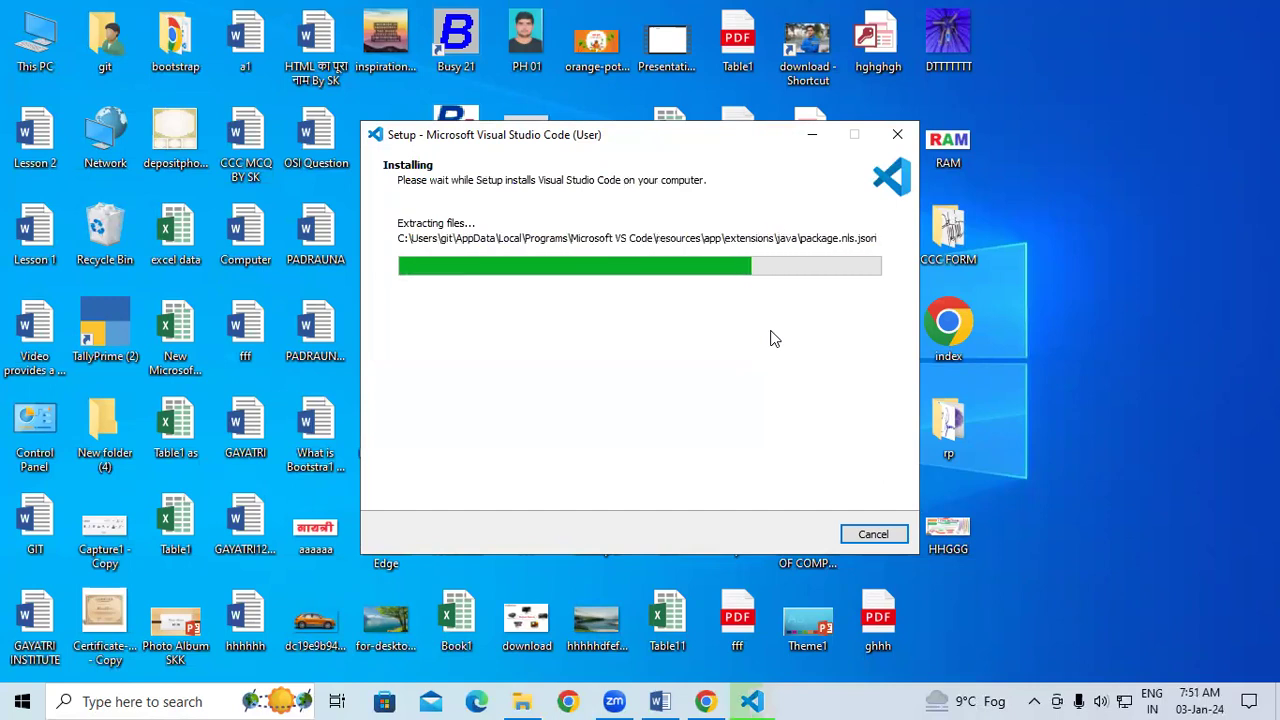
right_click(1168, 88)
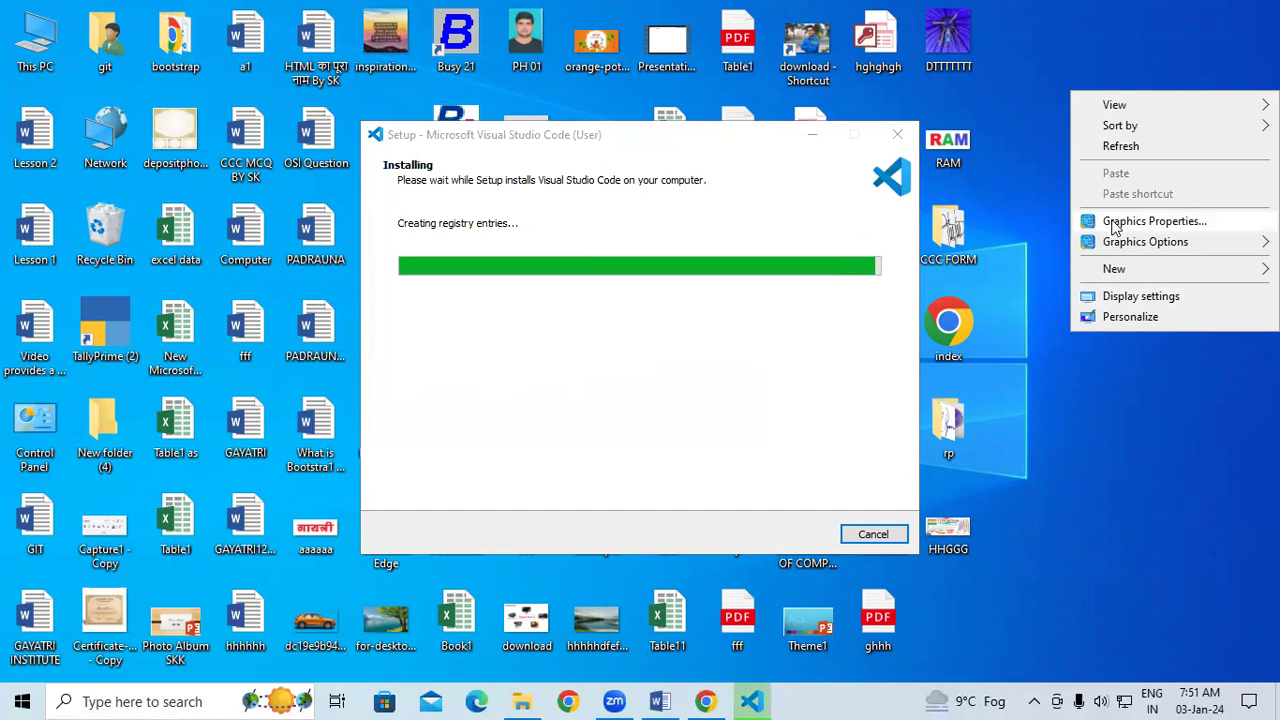
click(997, 236)
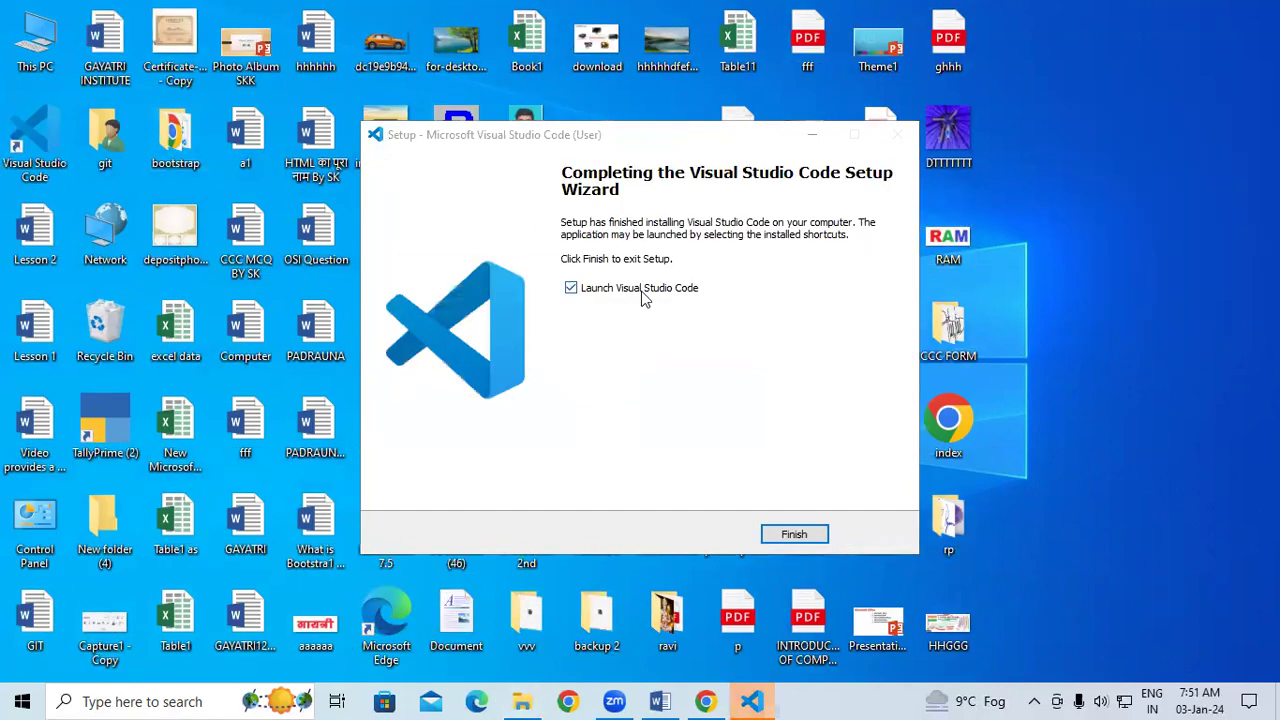
click(643, 290)
click(790, 537)
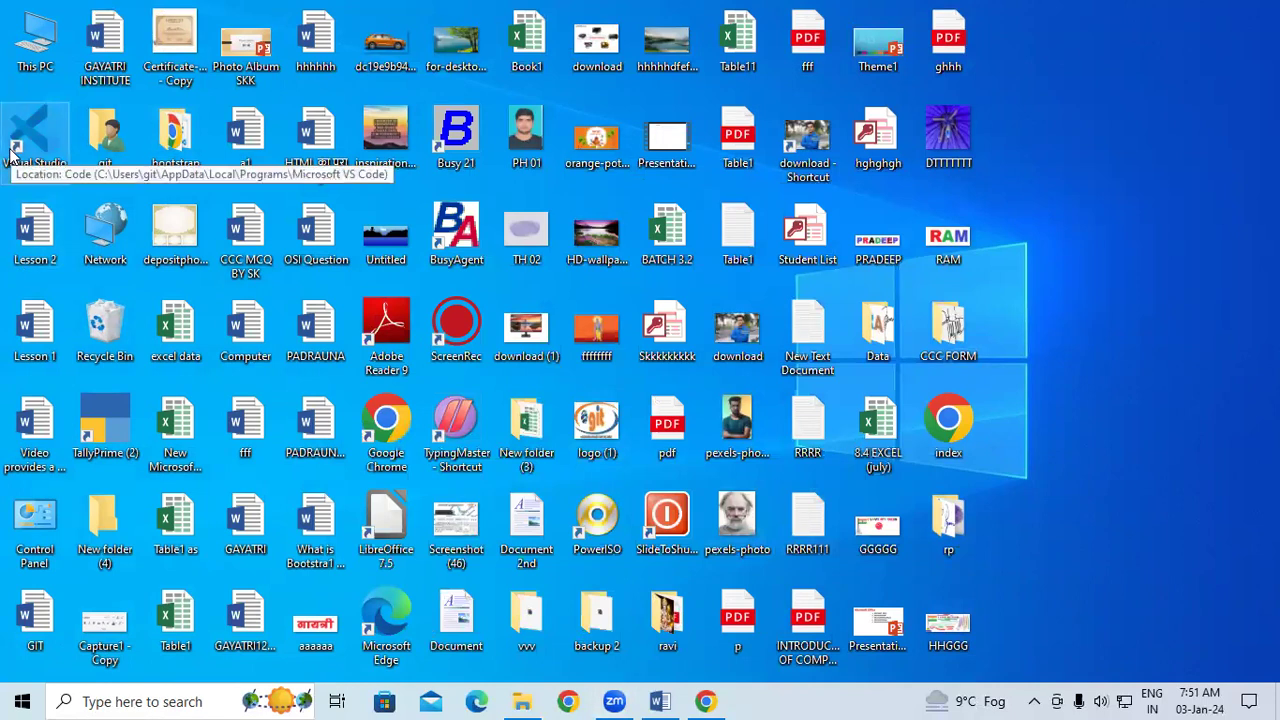
Refresh the desktop and check the bootstrap folder's context menu for the "Open with Code" action.
right_click(1010, 214)
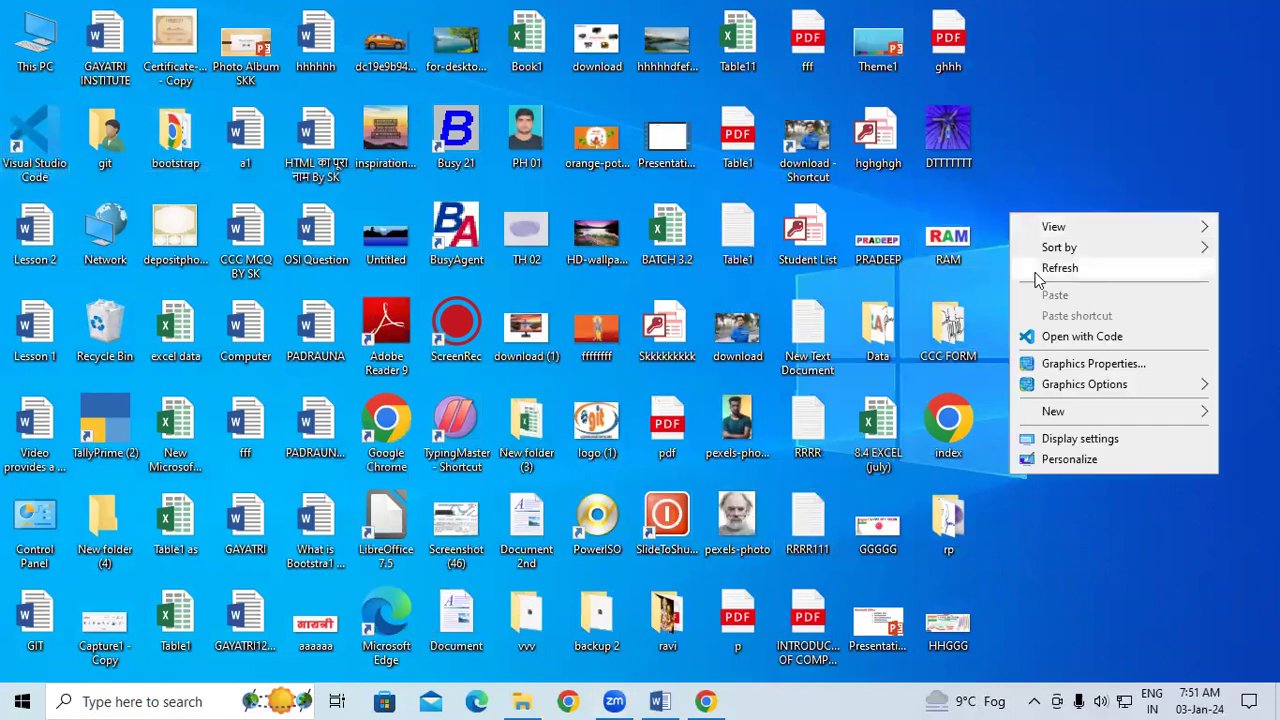
click(1040, 268)
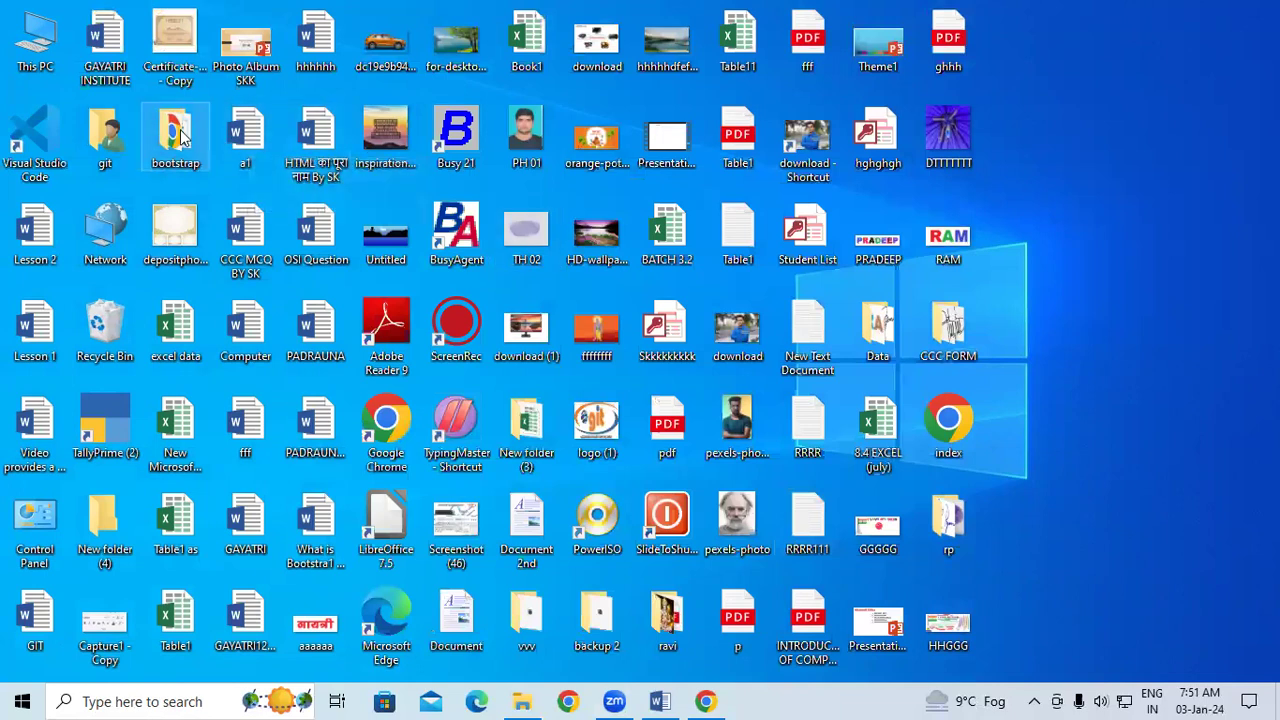
right_click(182, 130)
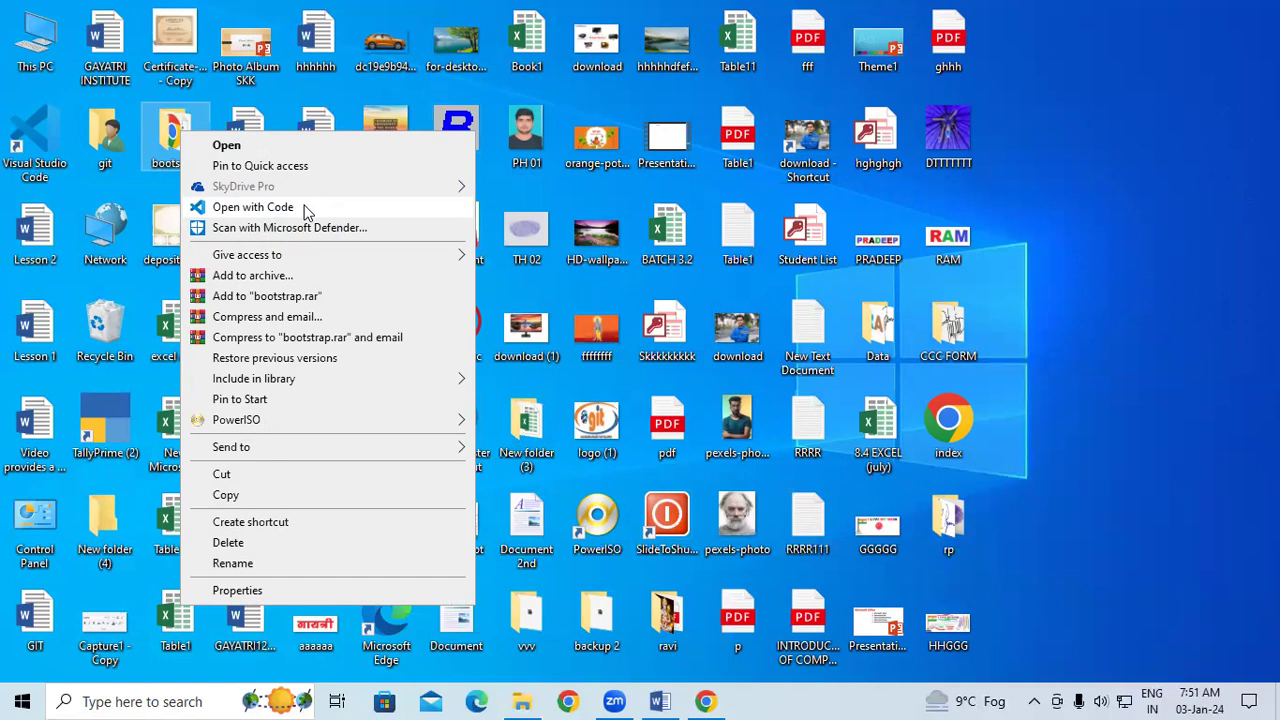
click(1175, 308)
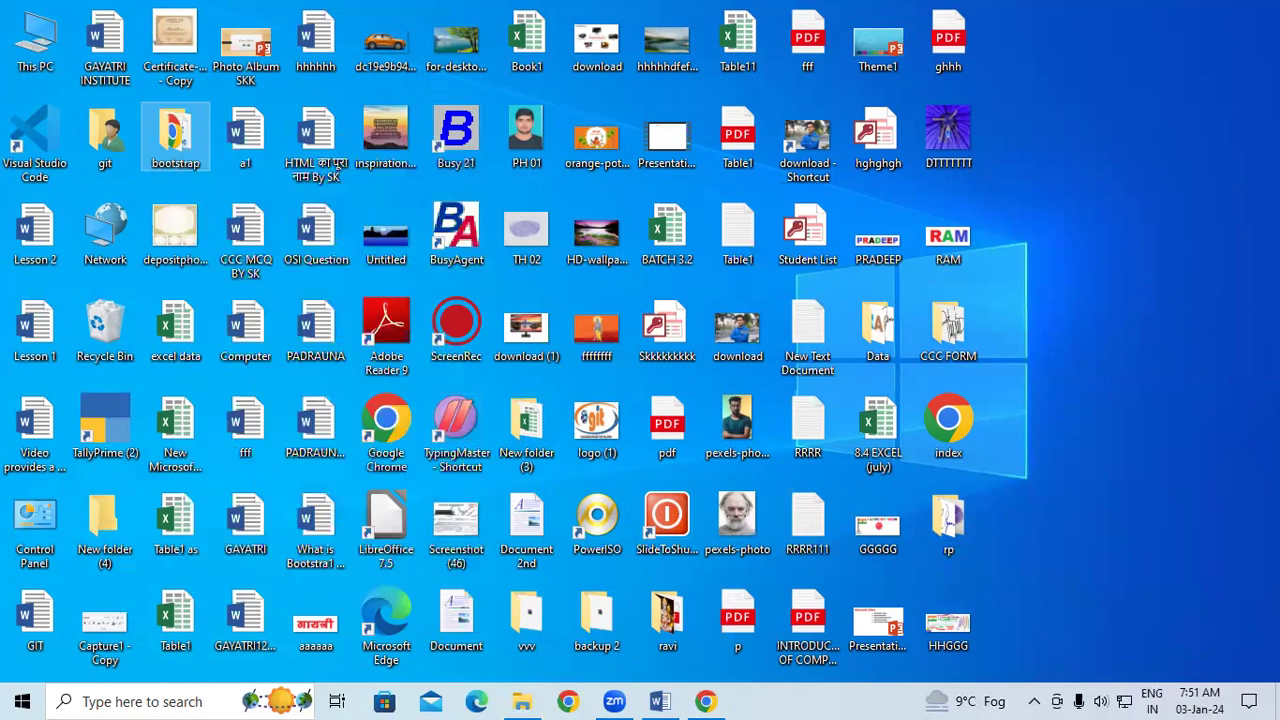
Create a new folder named HTML 7.2 on Local Disk (D:) and close the folder window.
double_click(36, 45)
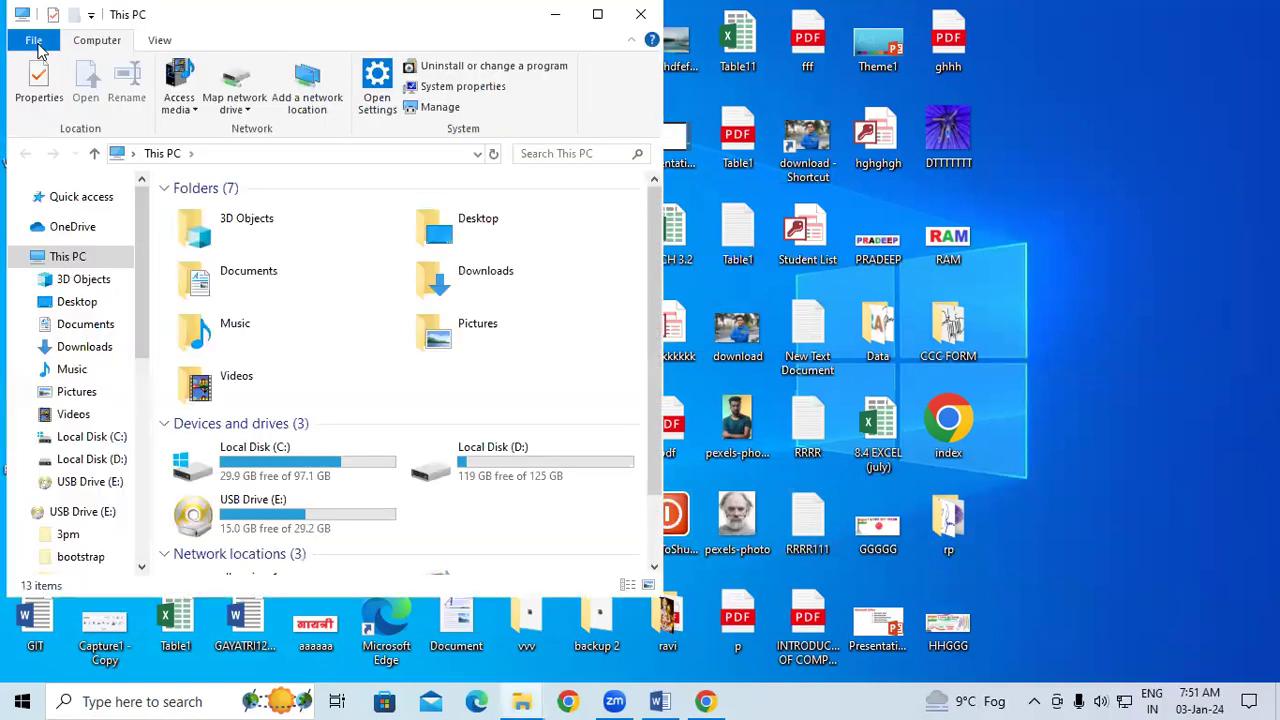
click(597, 14)
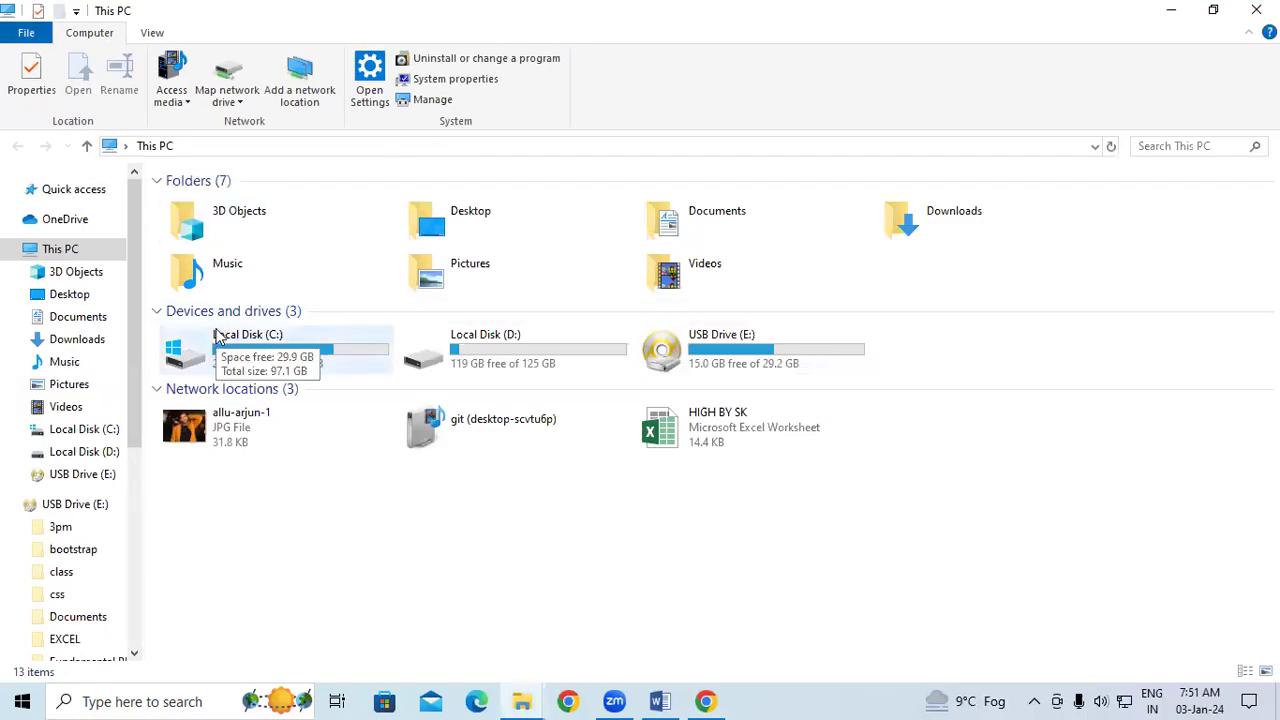
double_click(474, 343)
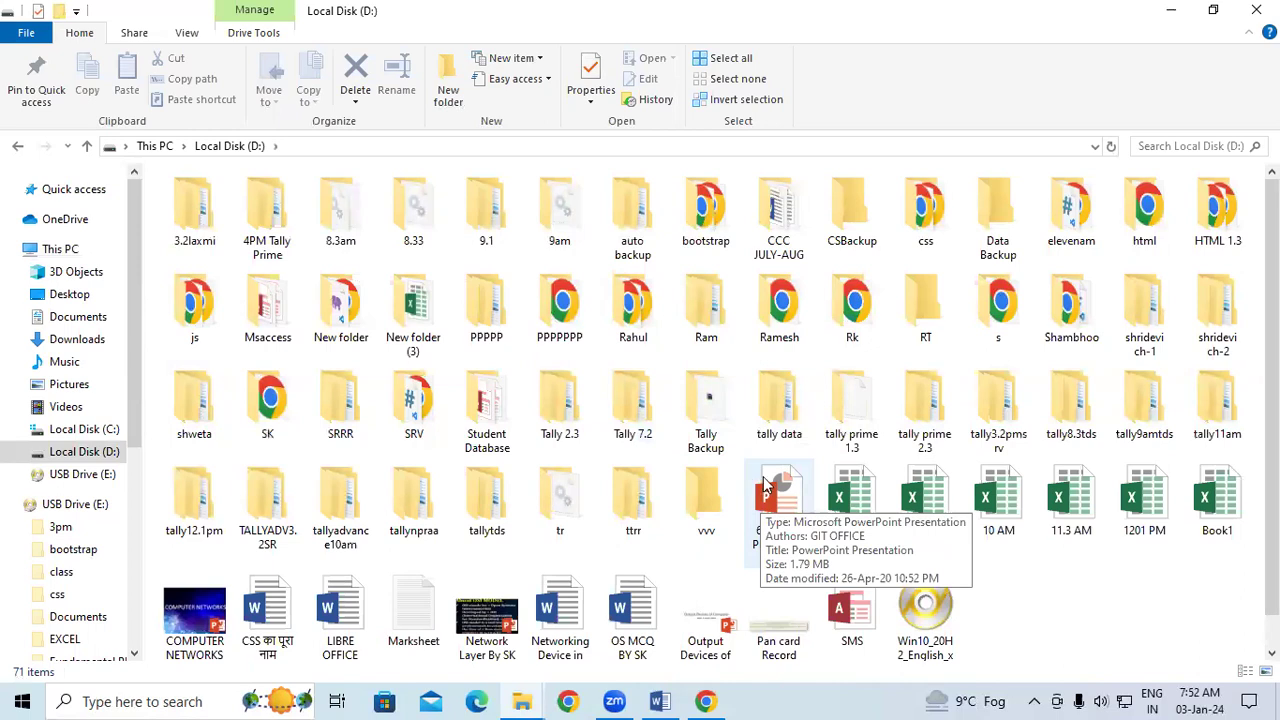
right_click(1088, 592)
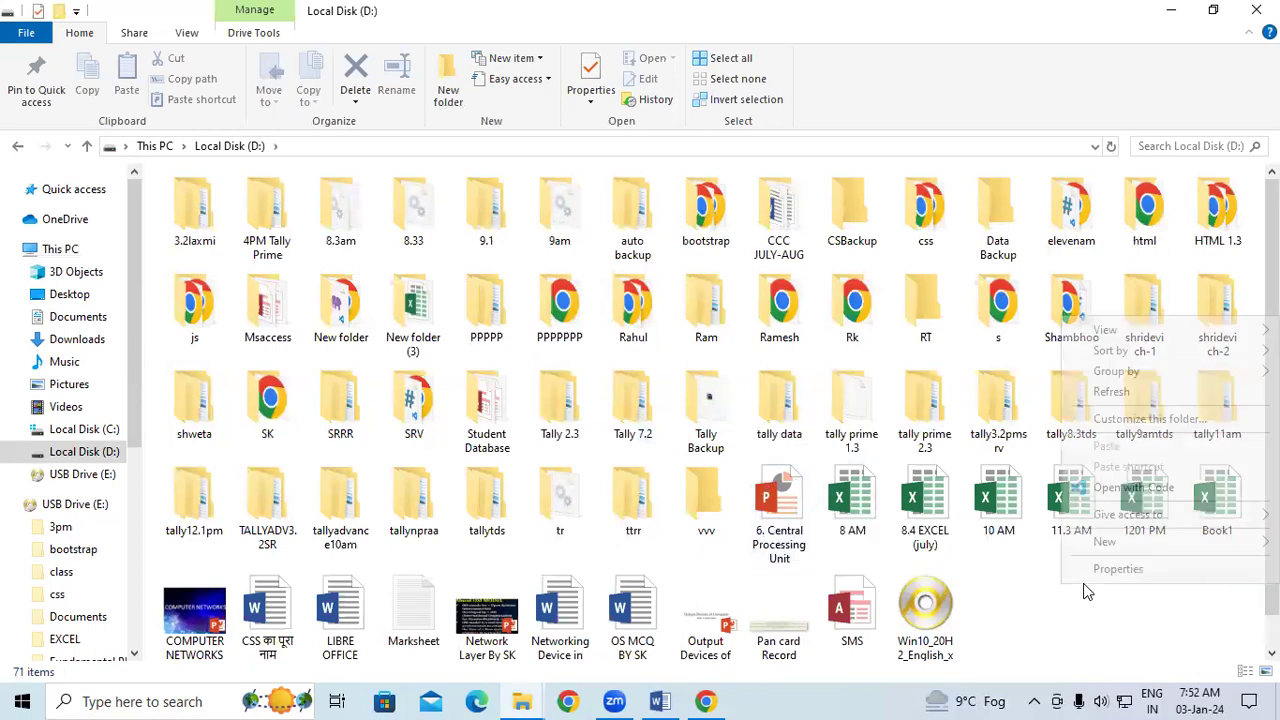
mouse_move(1104, 541)
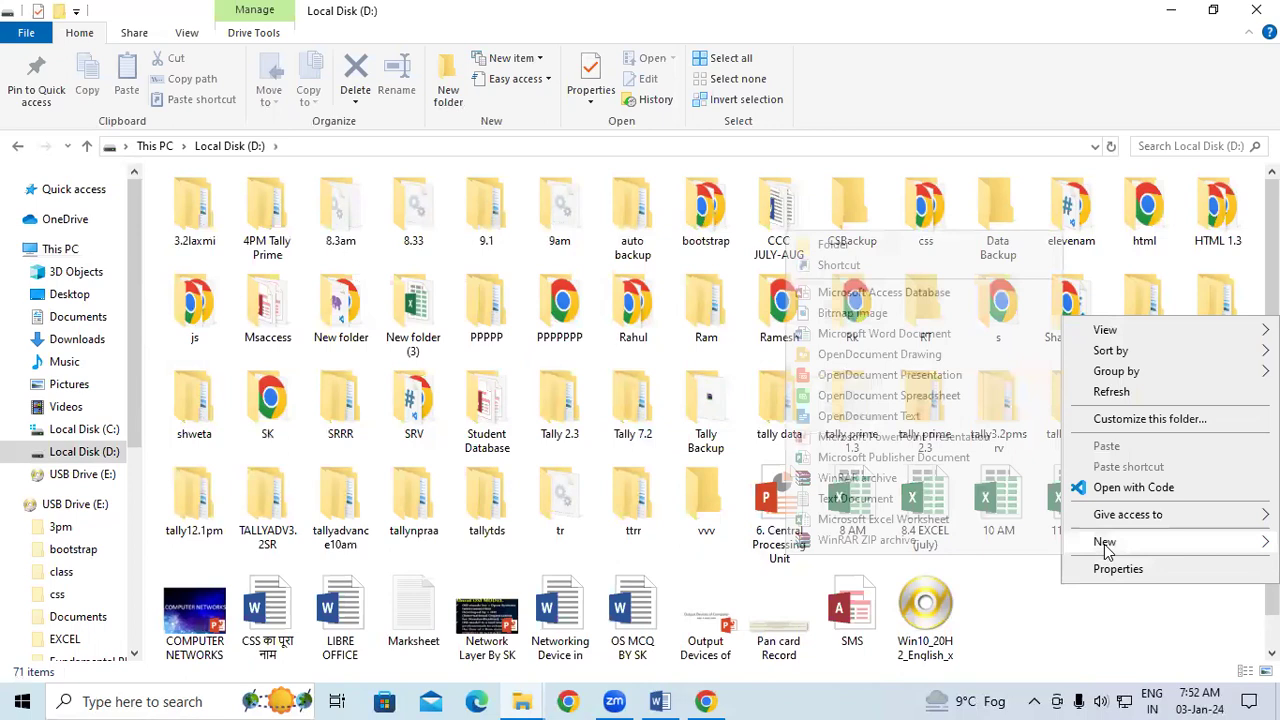
click(834, 245)
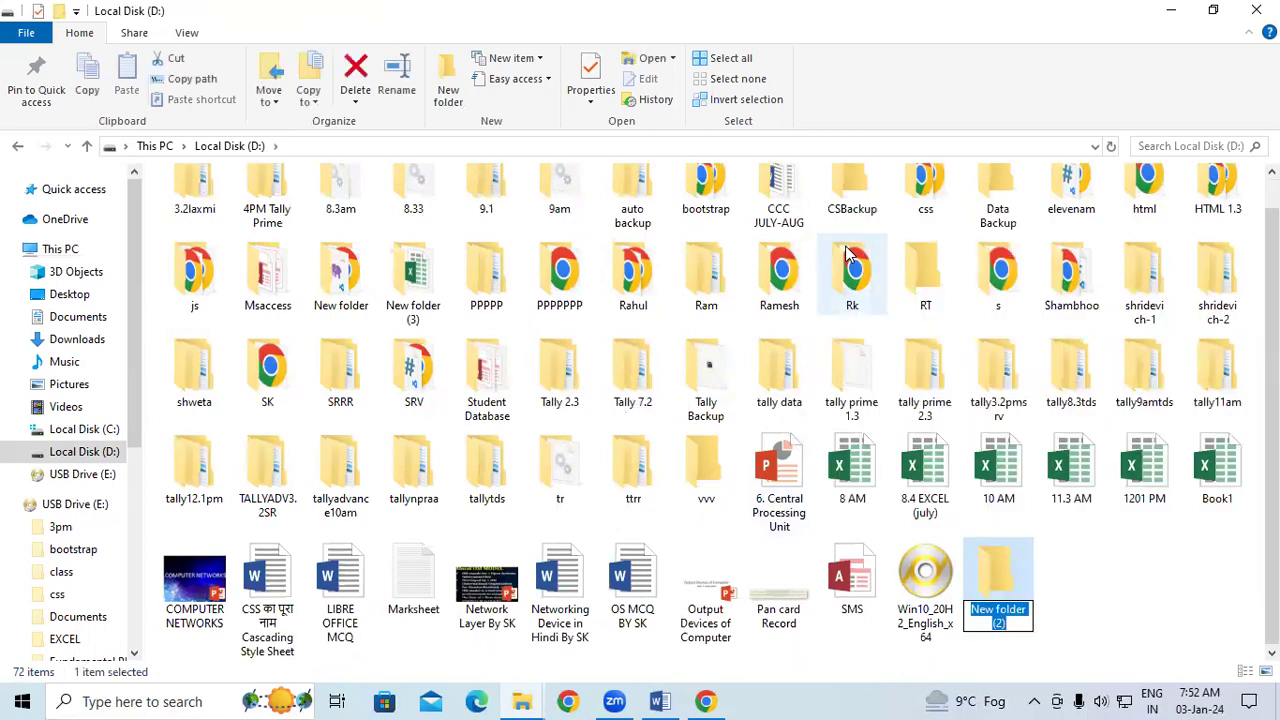
text(HTM)
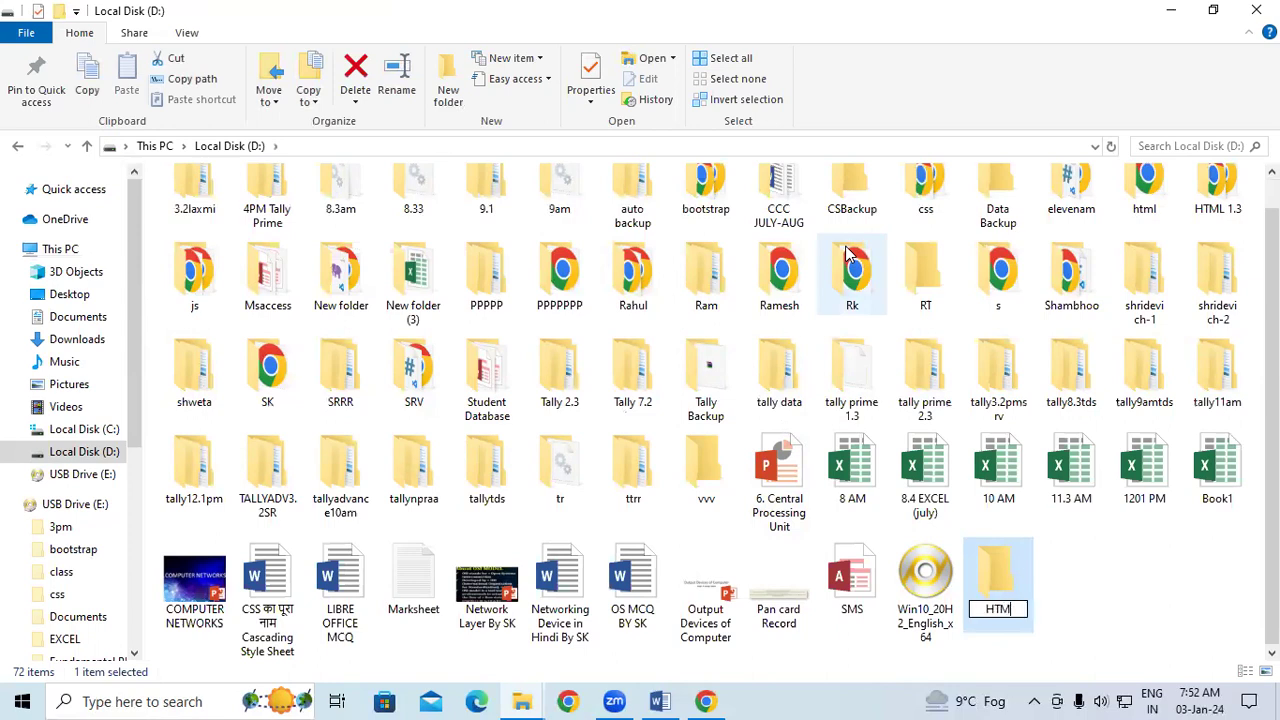
text(L 7.2)
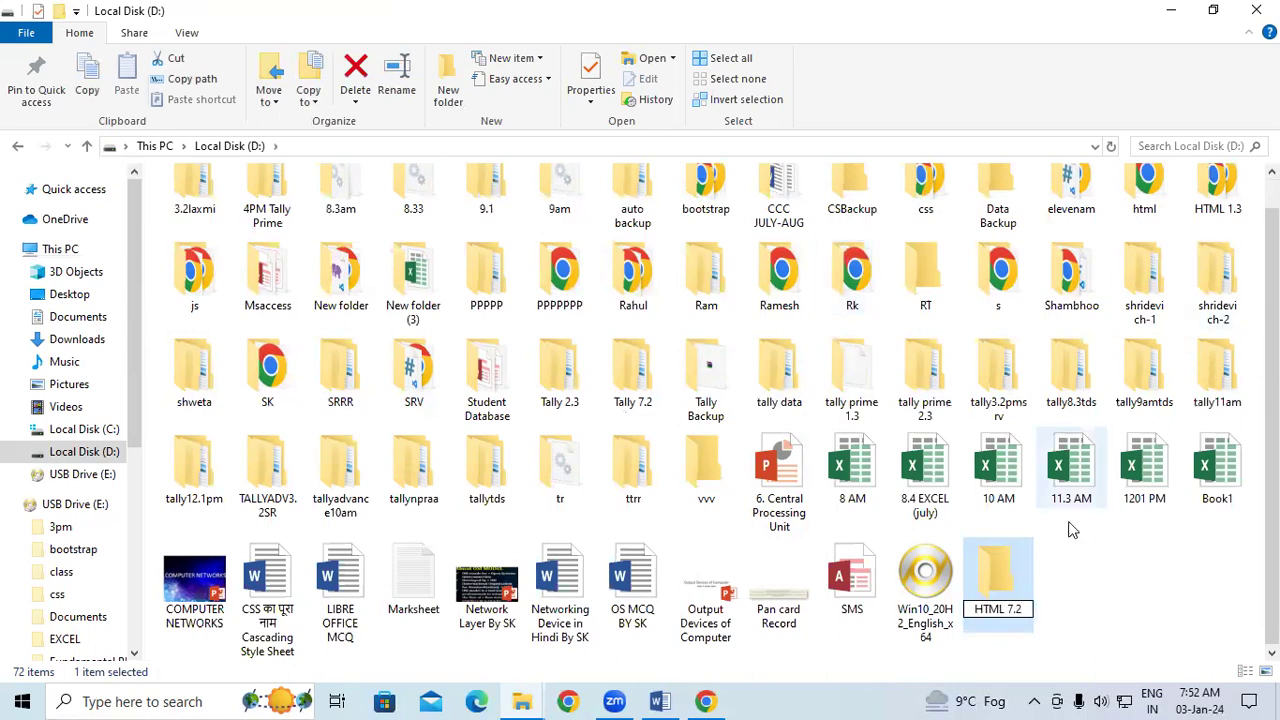
key(Return)
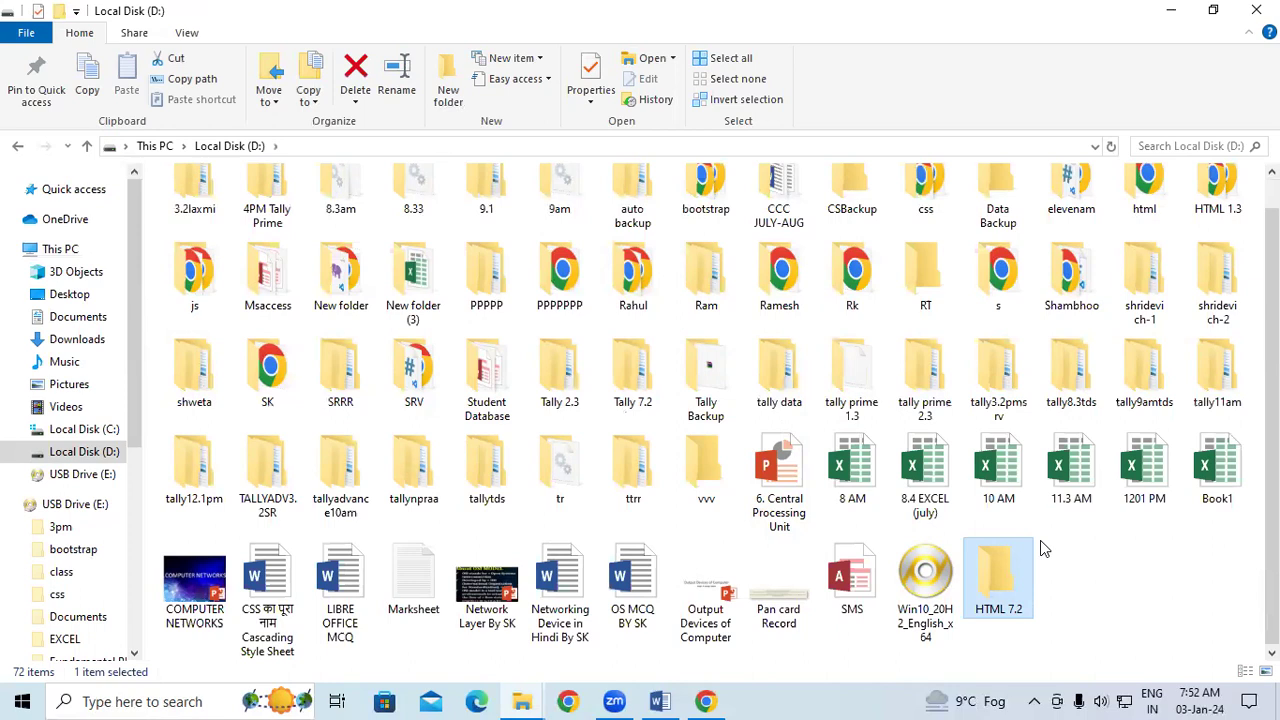
click(1256, 10)
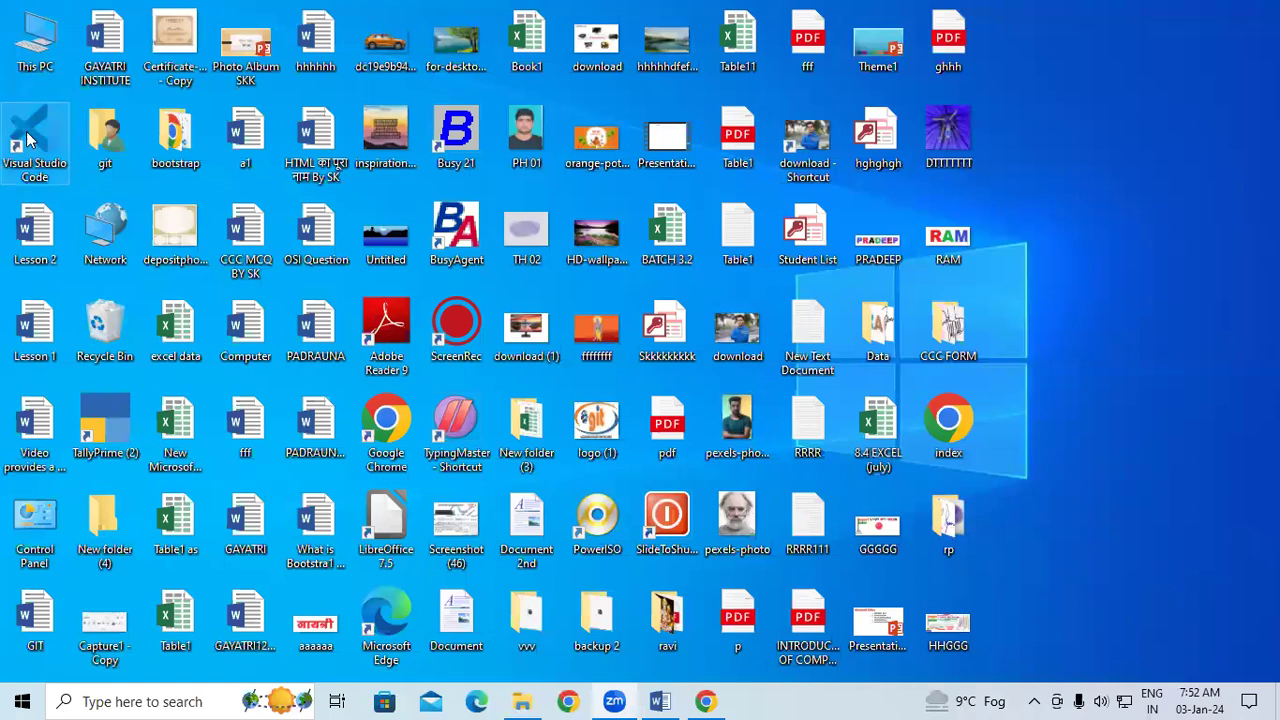
Search Google in Chrome for vs code, view the Visual Studio Code download page, and close the browser.
click(700, 695)
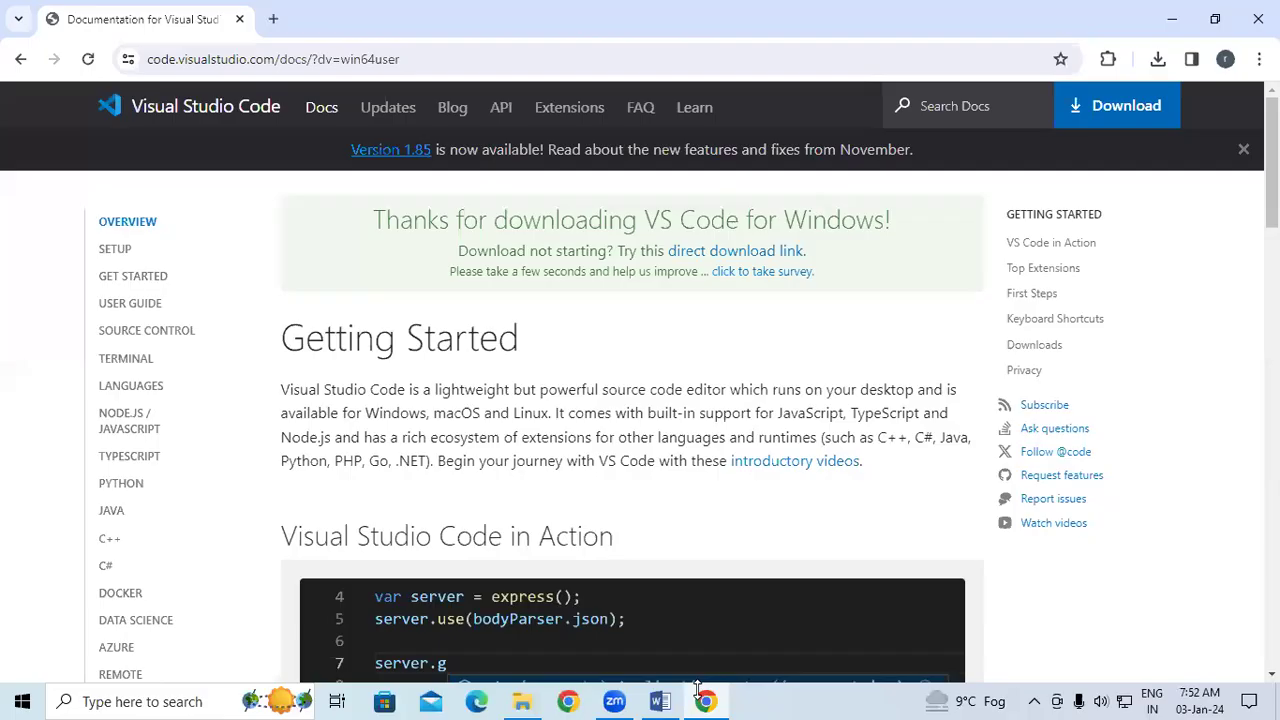
key(ctrl+t)
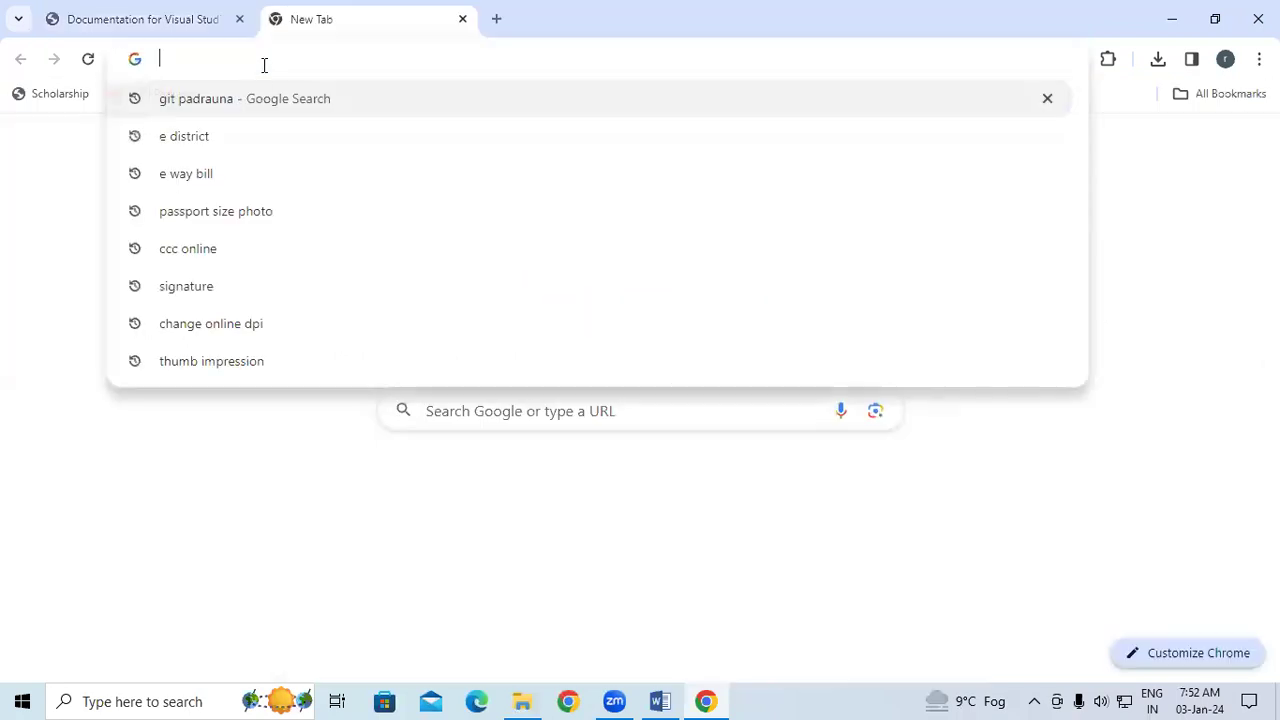
text(VS C)
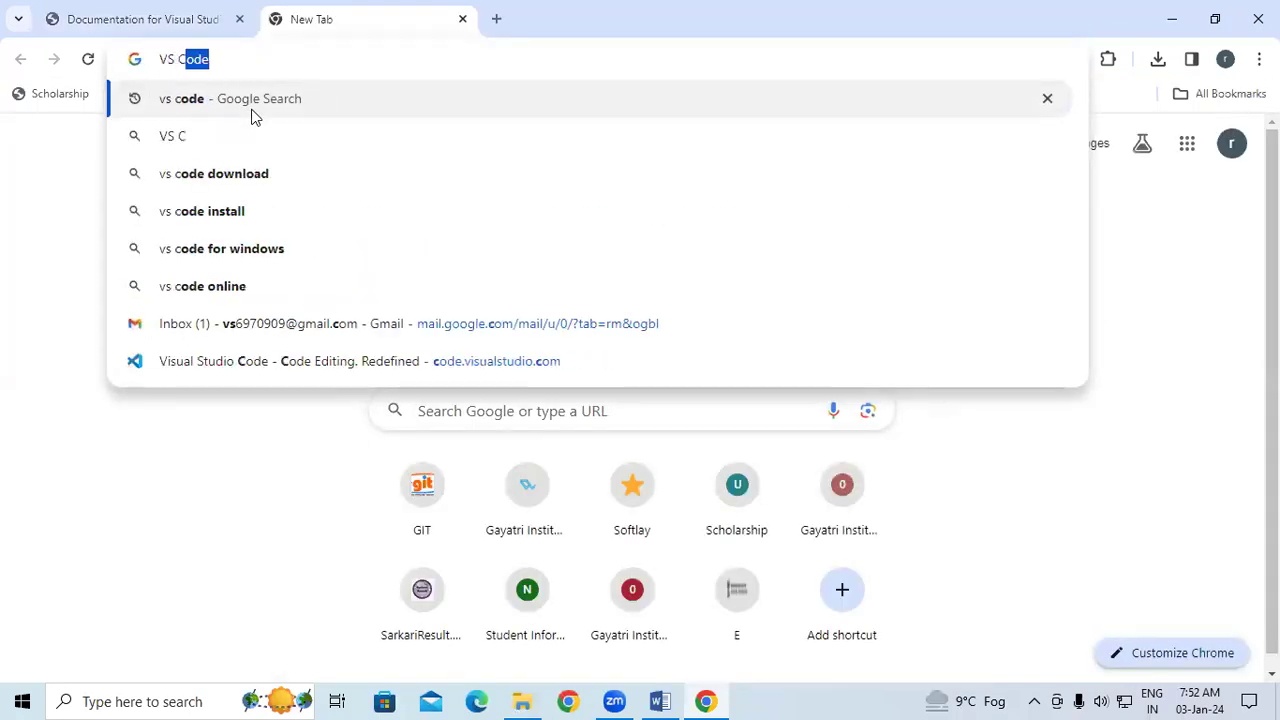
key(Return)
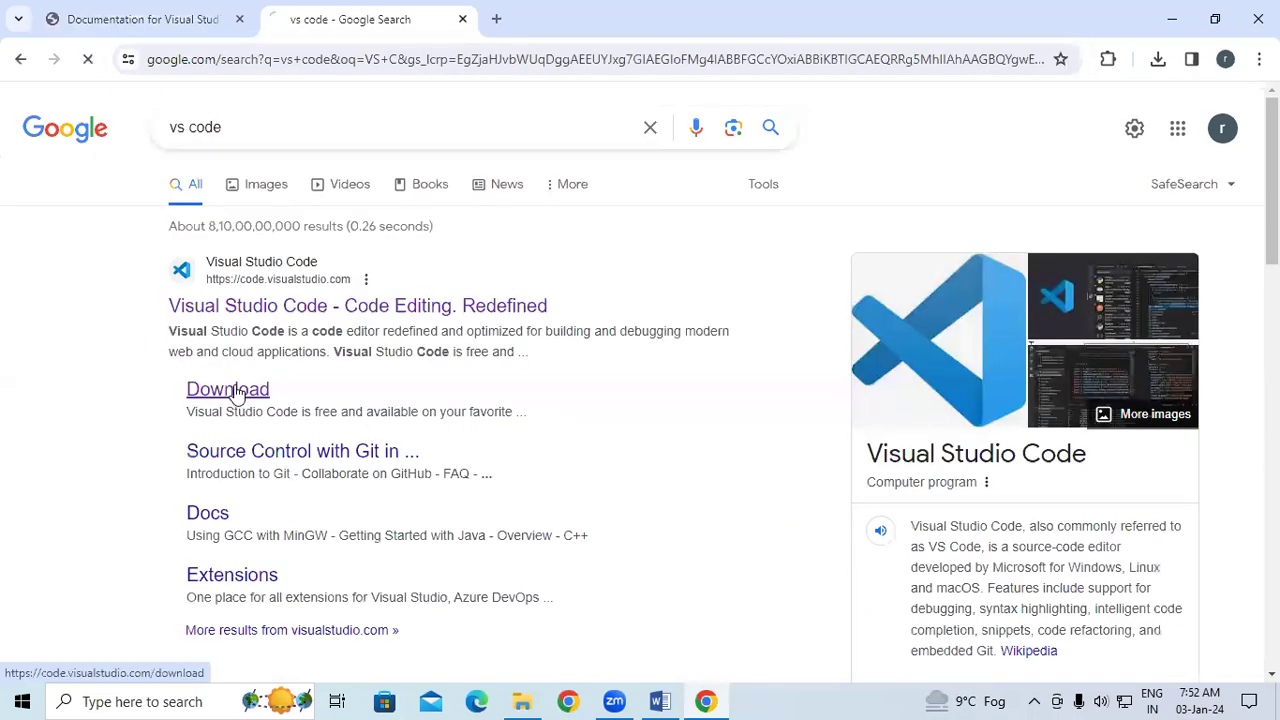
click(249, 390)
scroll(289, 430, down, 1)
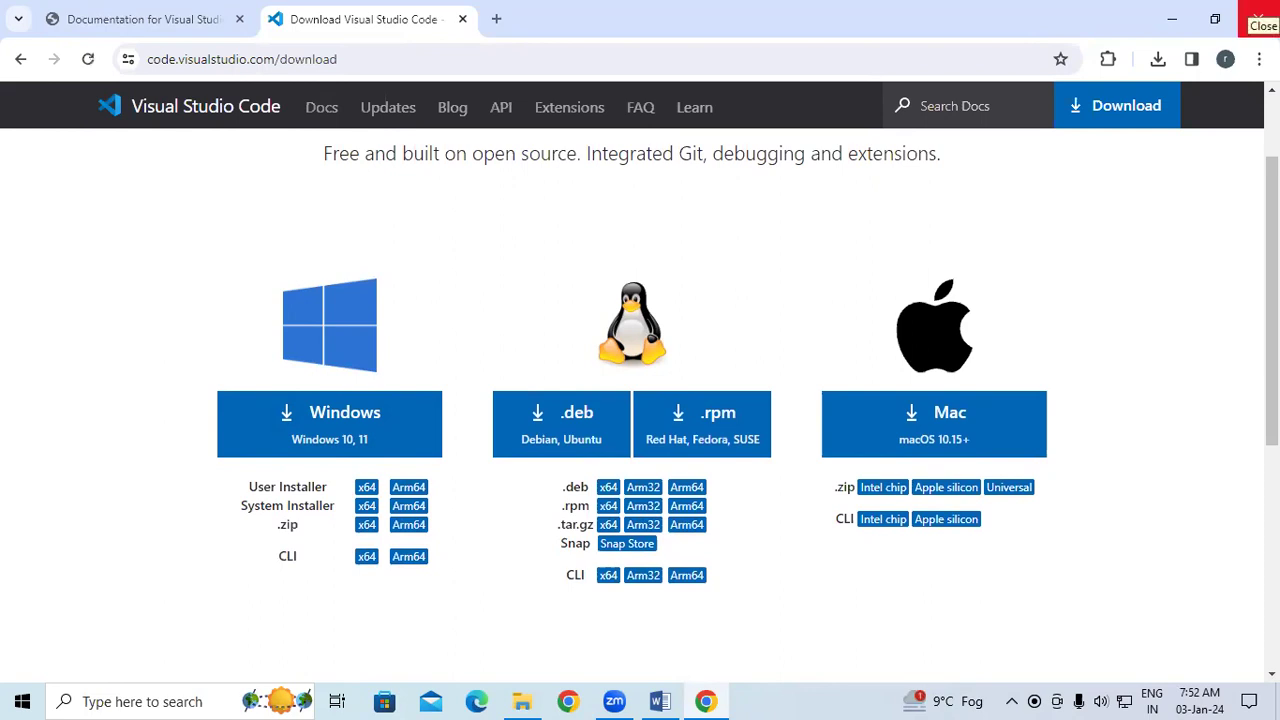
click(1258, 18)
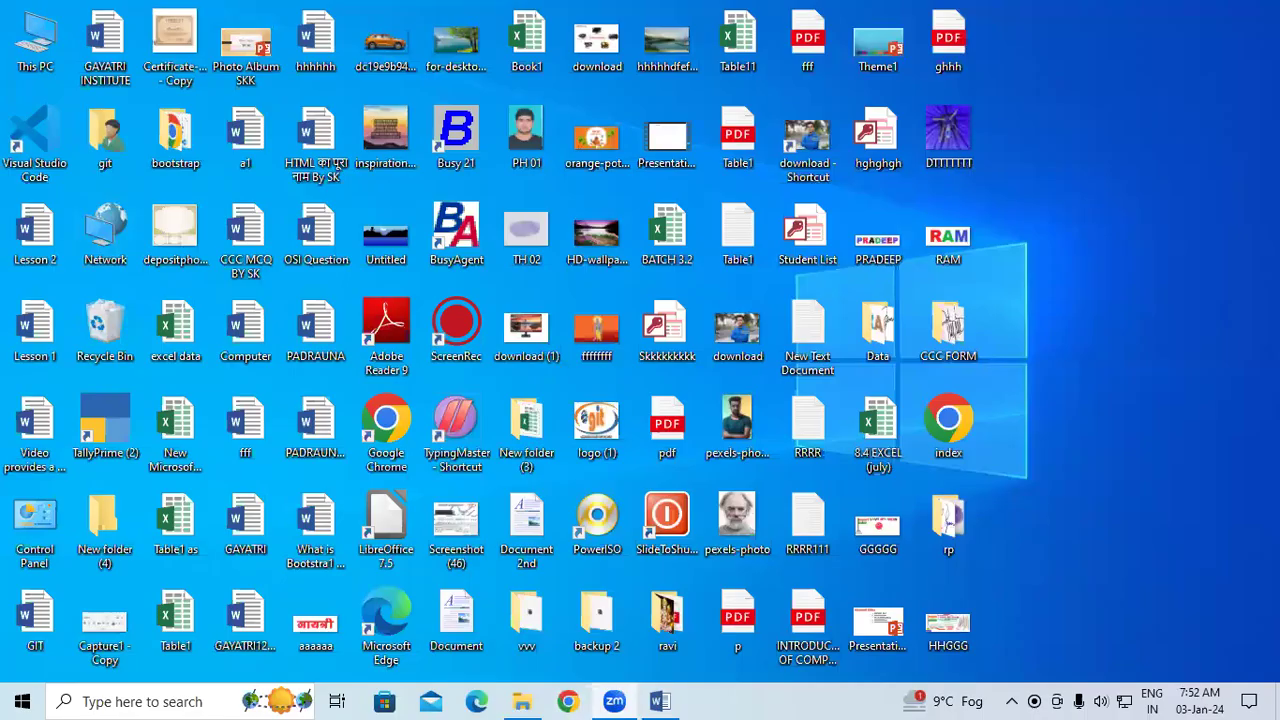
Open the HTML 7.2 folder from Local Disk (D:) in Visual Studio Code using its "Open with Code" action.
double_click(35, 40)
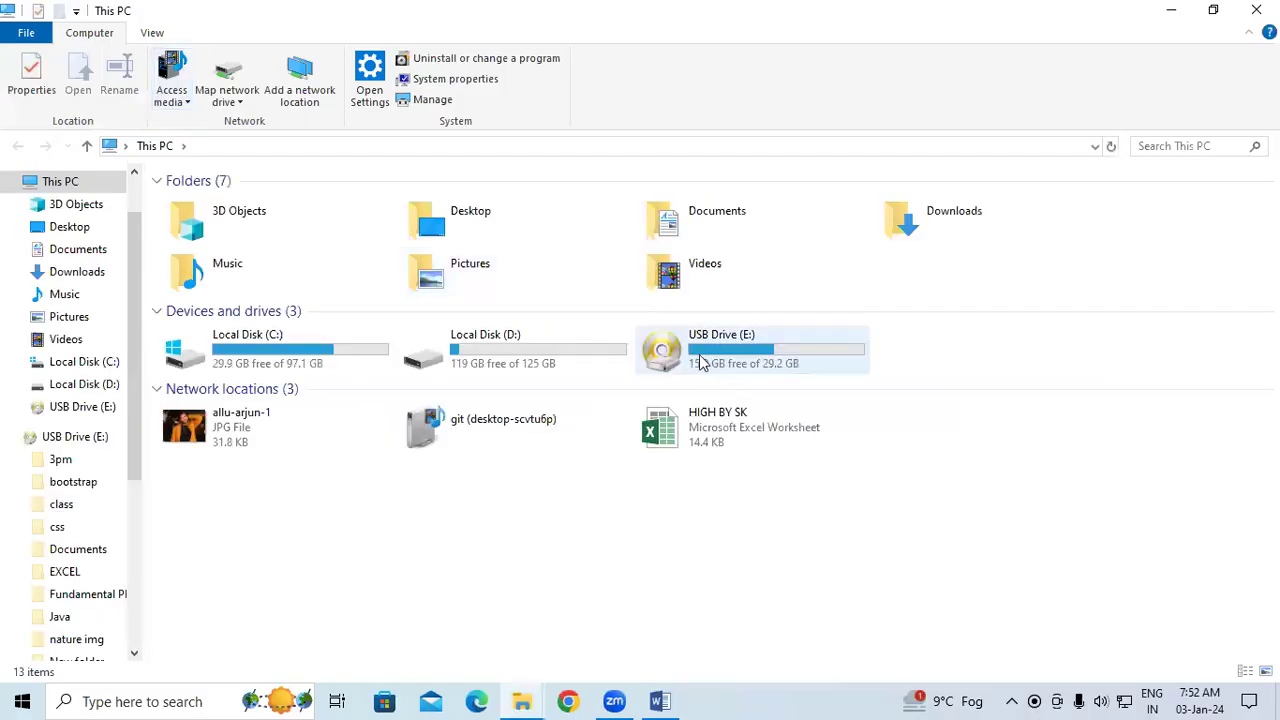
click(548, 358)
double_click(548, 358)
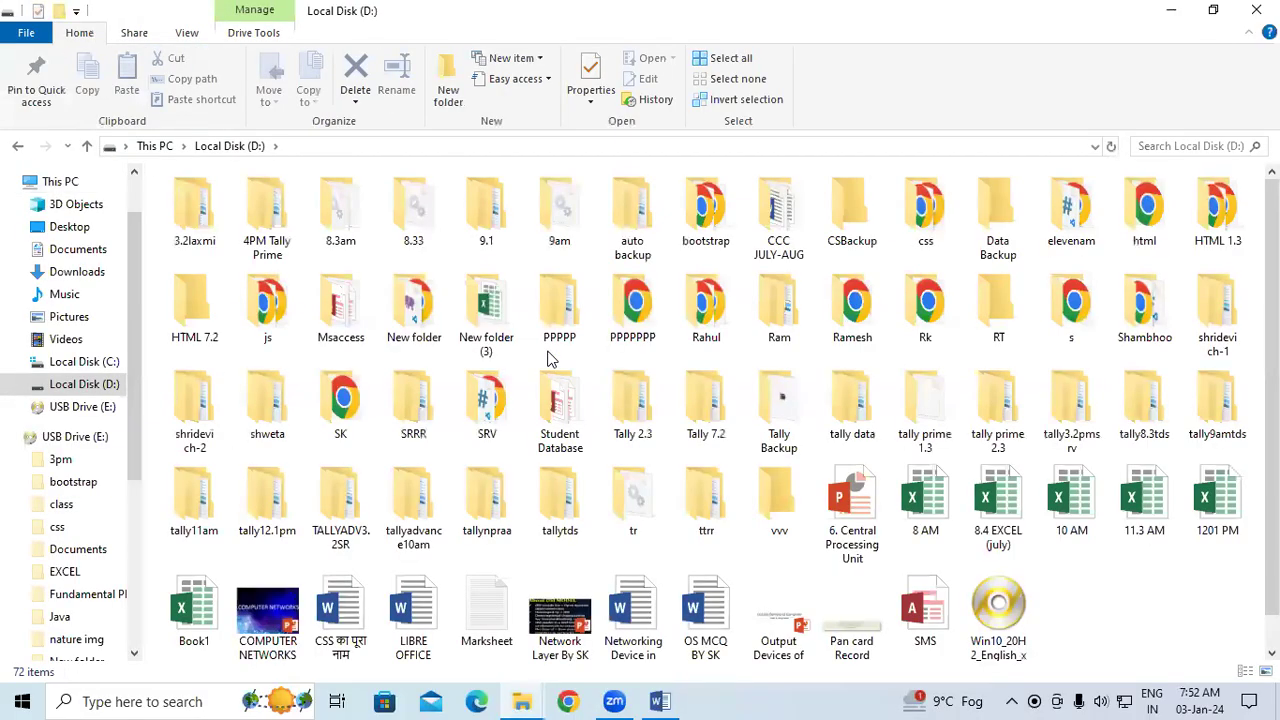
scroll(548, 358, down, 1)
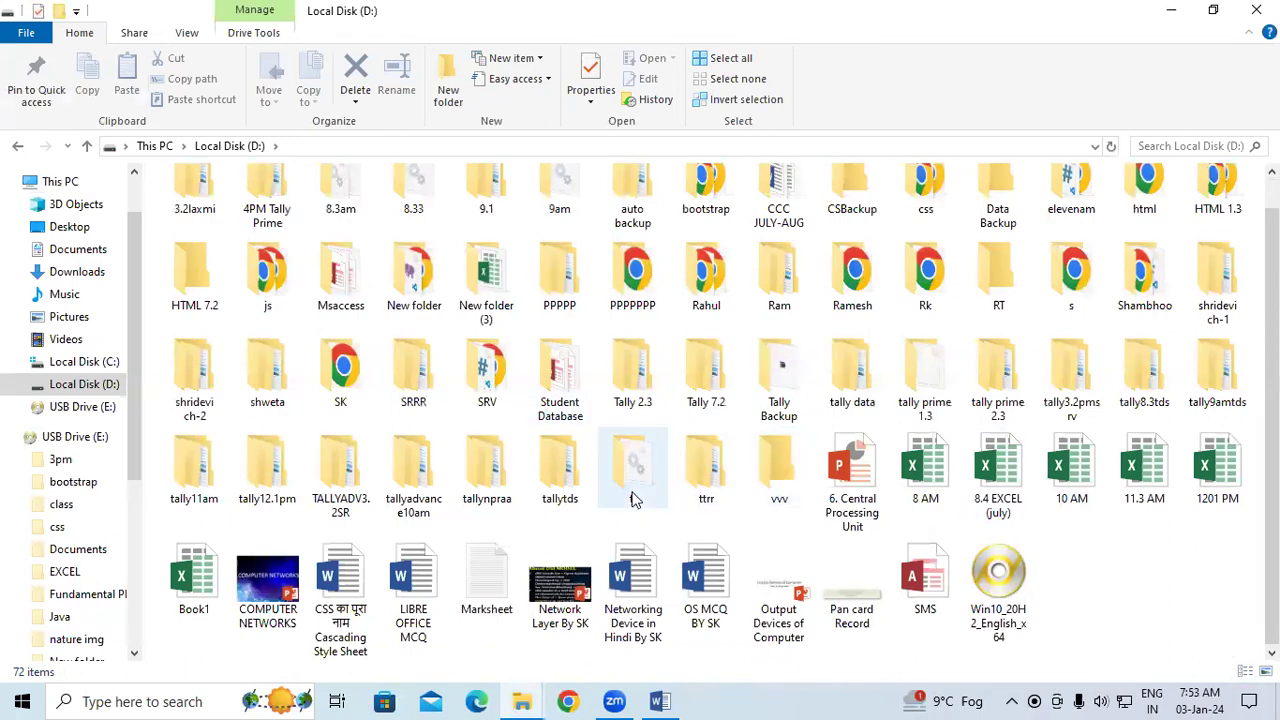
click(208, 295)
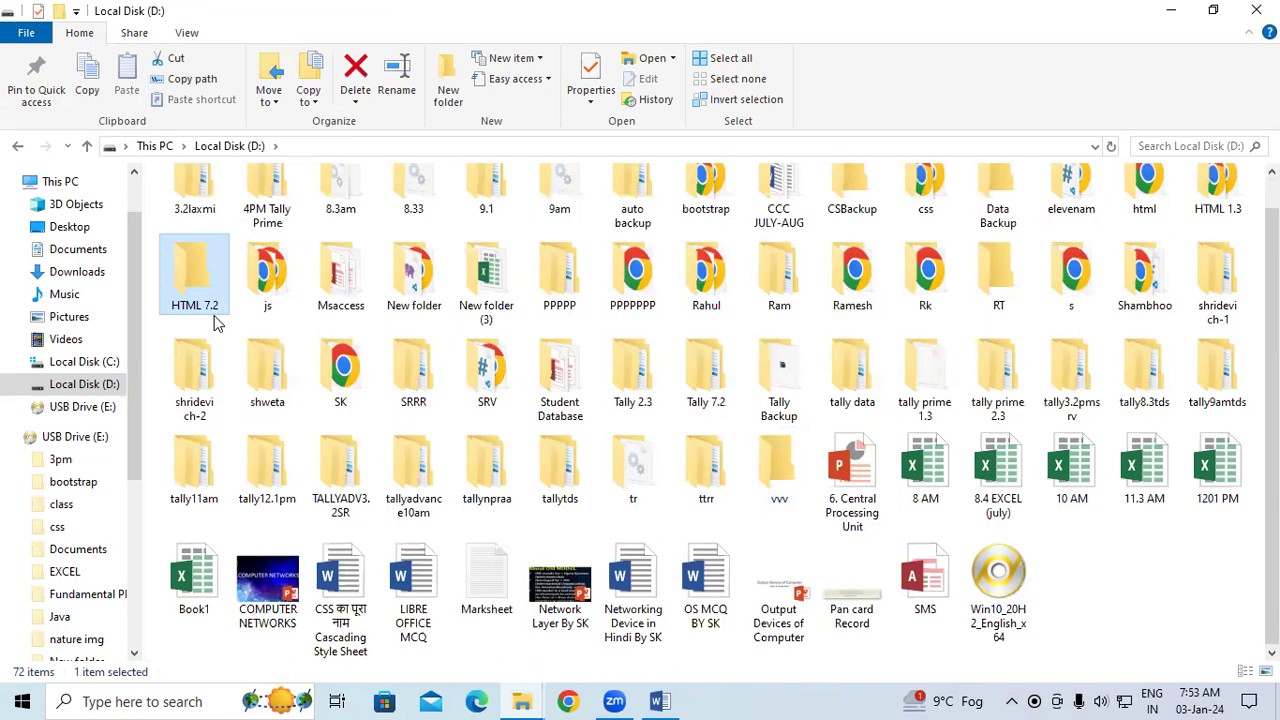
right_click(186, 292)
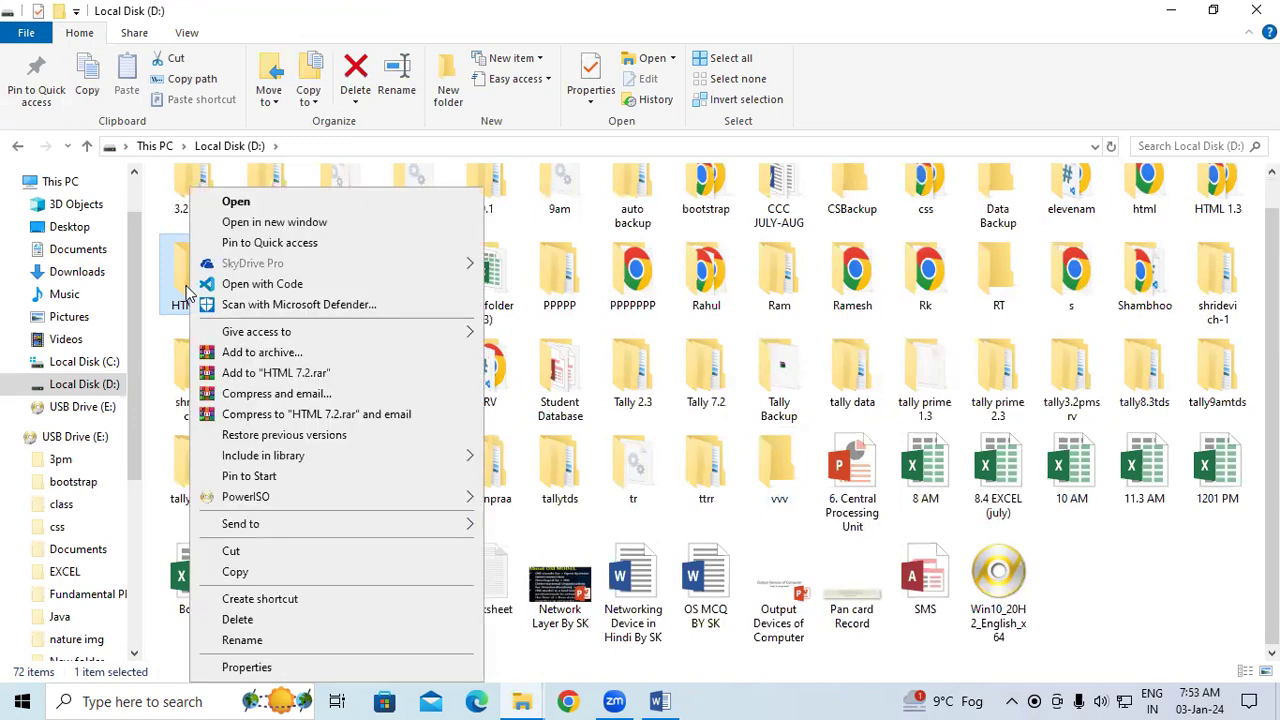
click(184, 288)
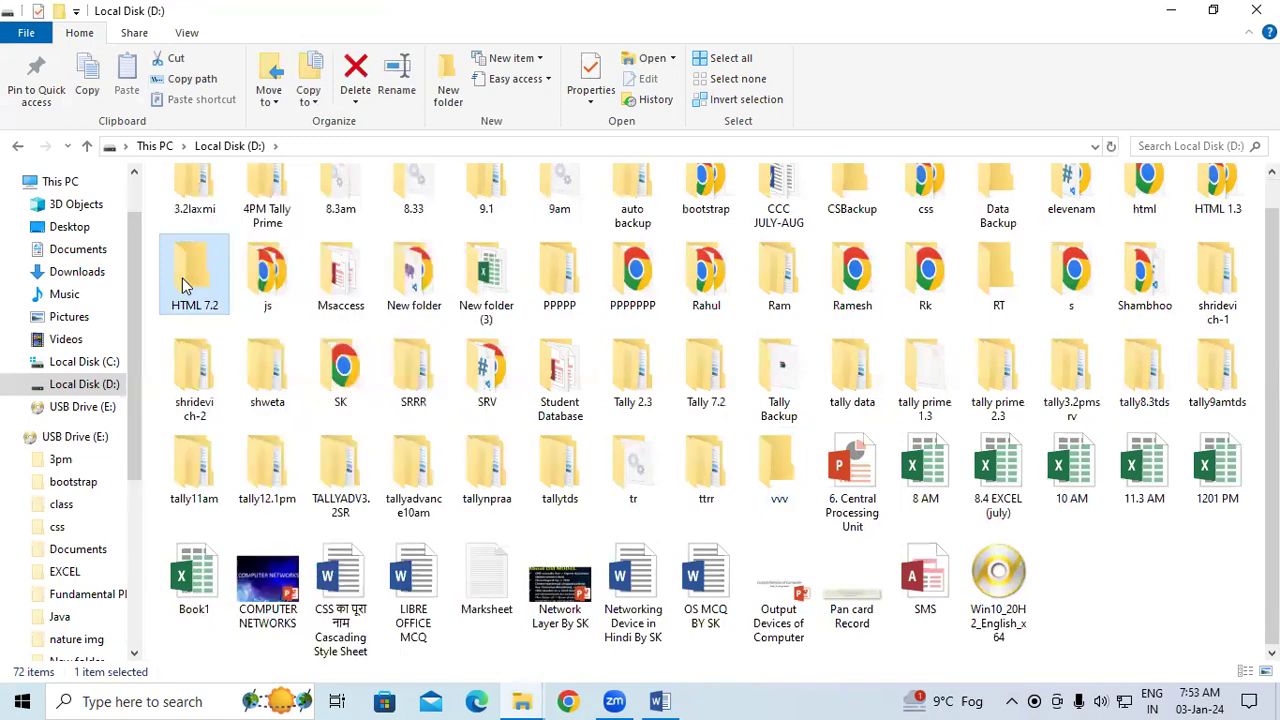
right_click(184, 286)
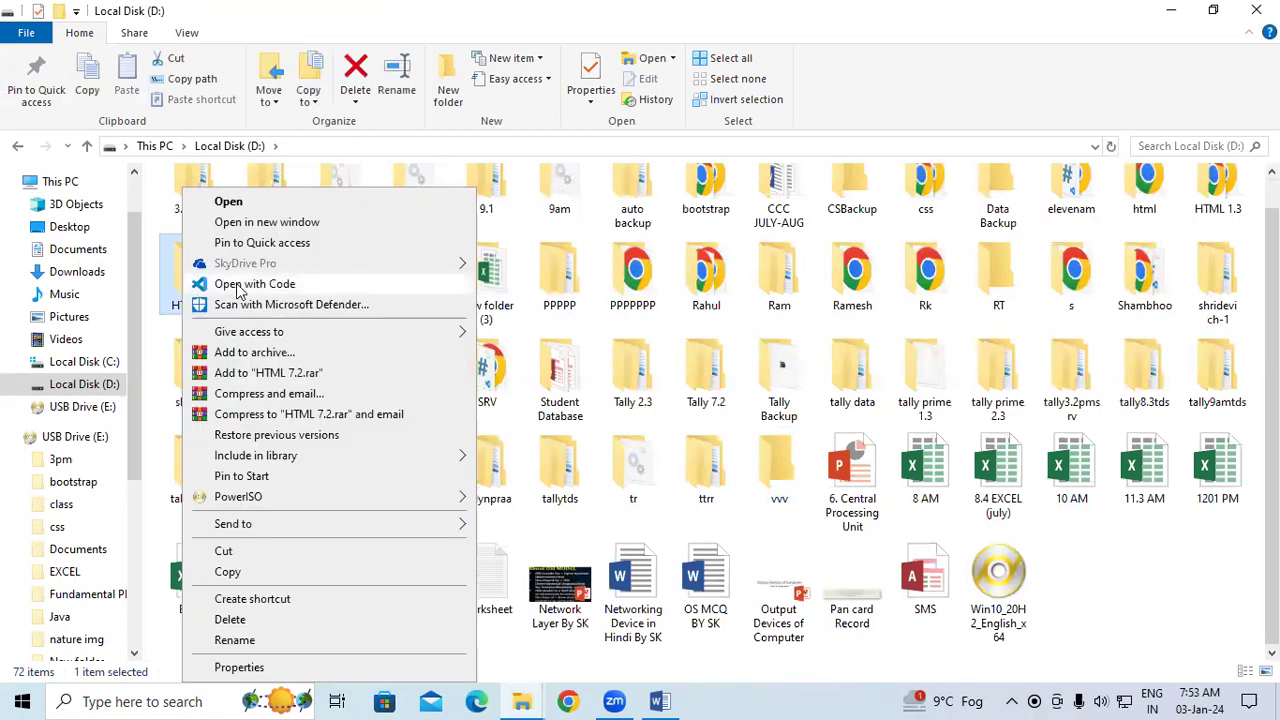
click(238, 286)
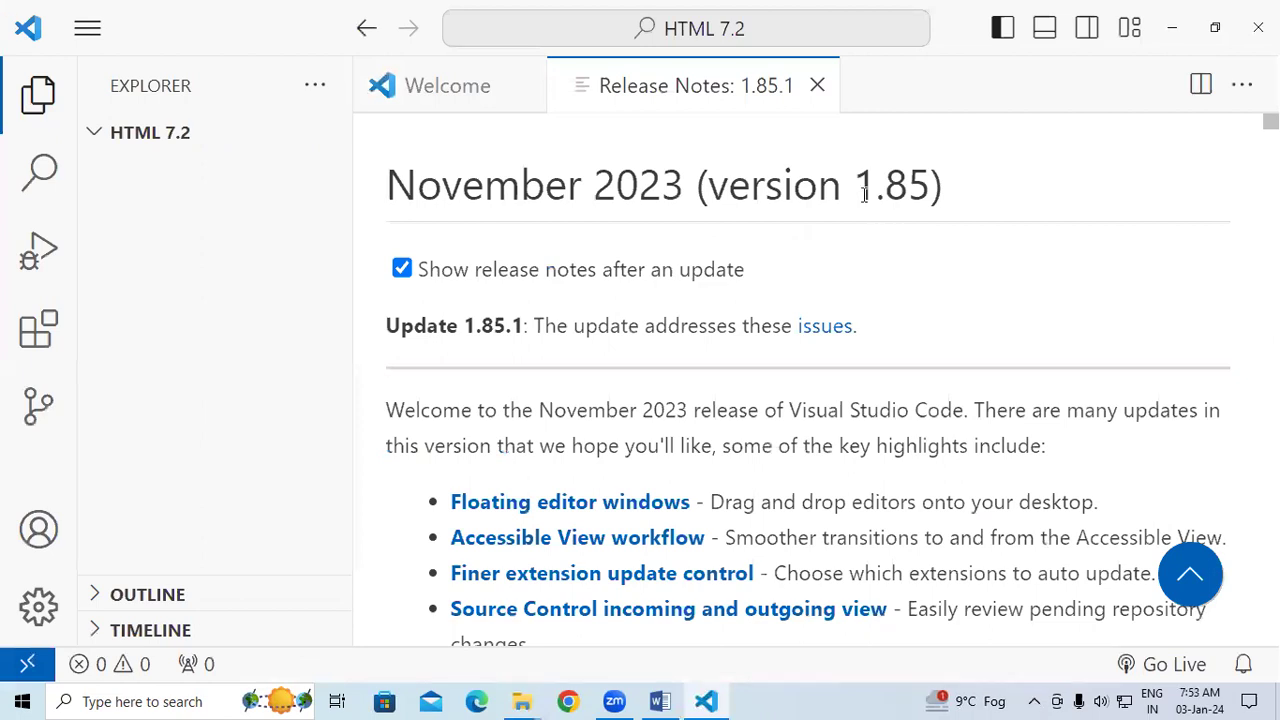
Highlight the version number in the release notes heading, and close the Release Notes and Welcome pages.
drag(865, 192, 934, 190)
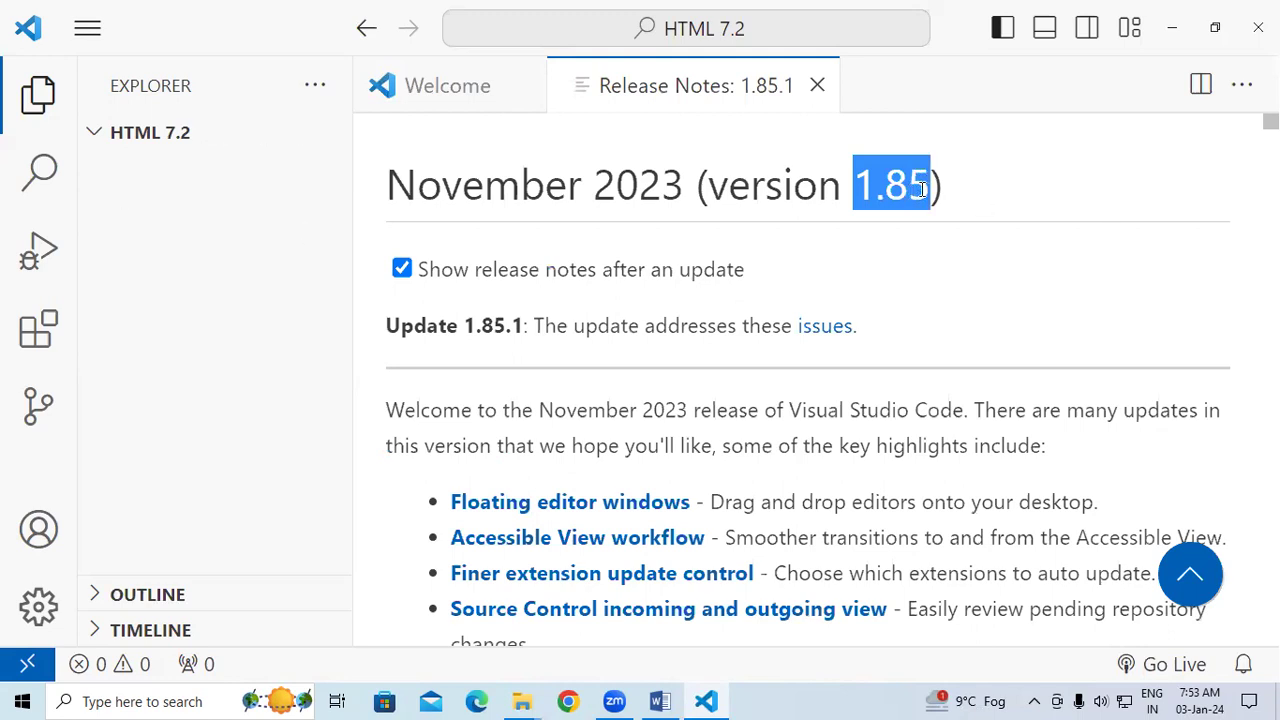
drag(932, 192, 874, 195)
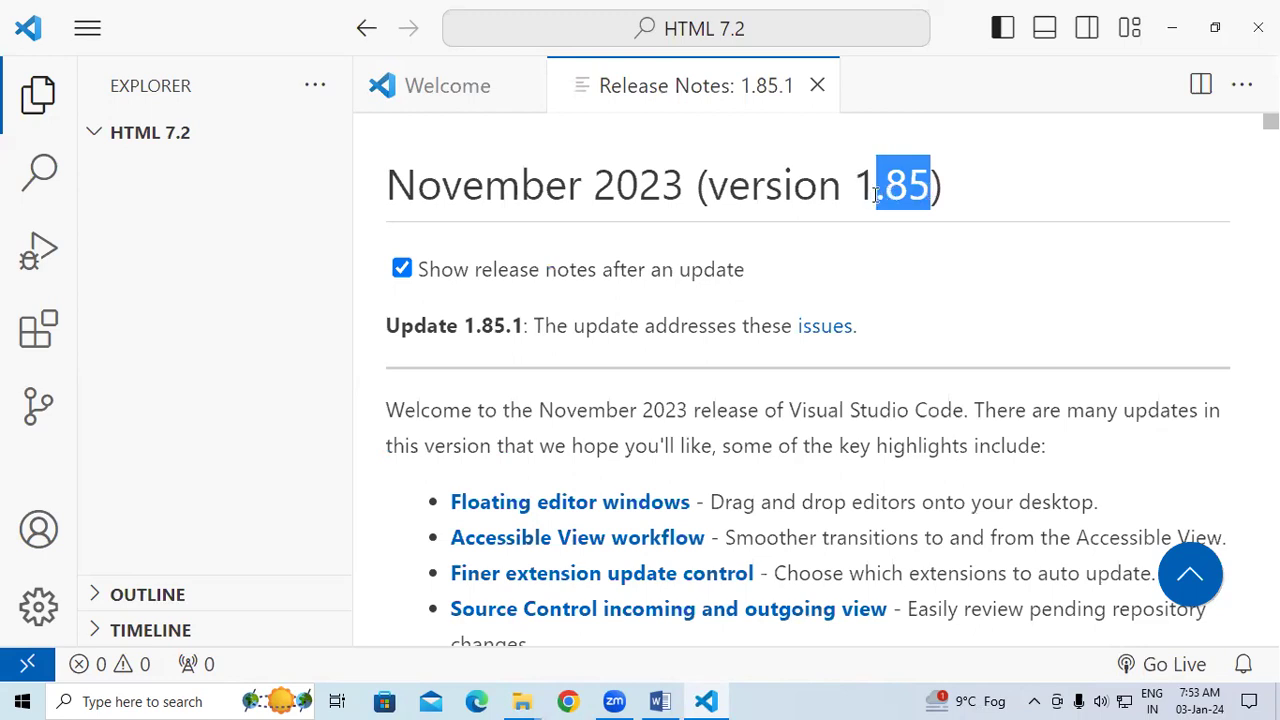
click(815, 87)
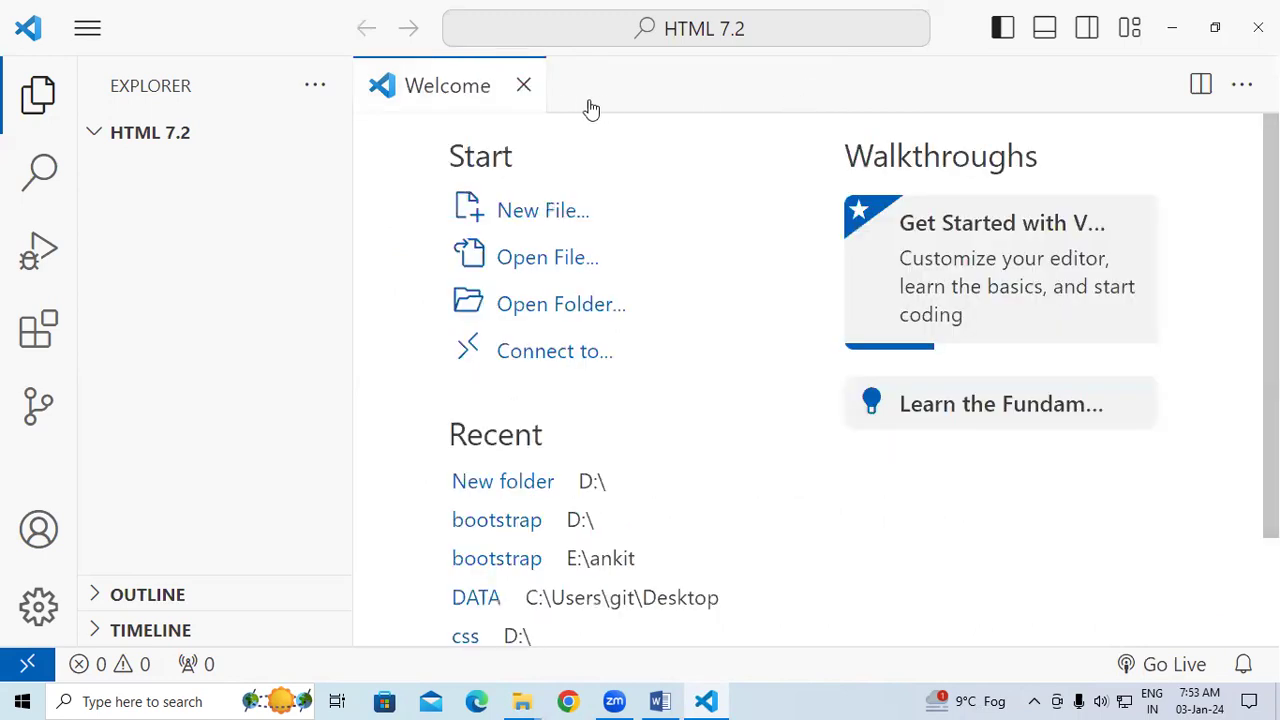
click(524, 87)
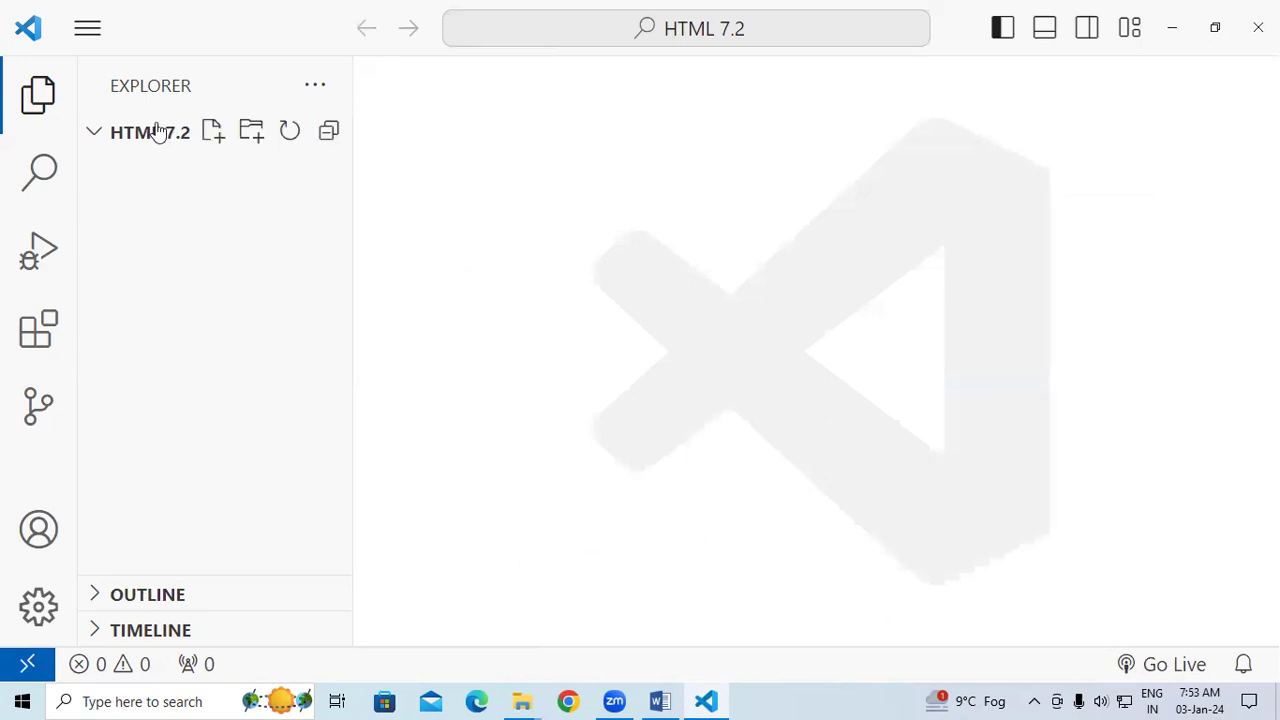